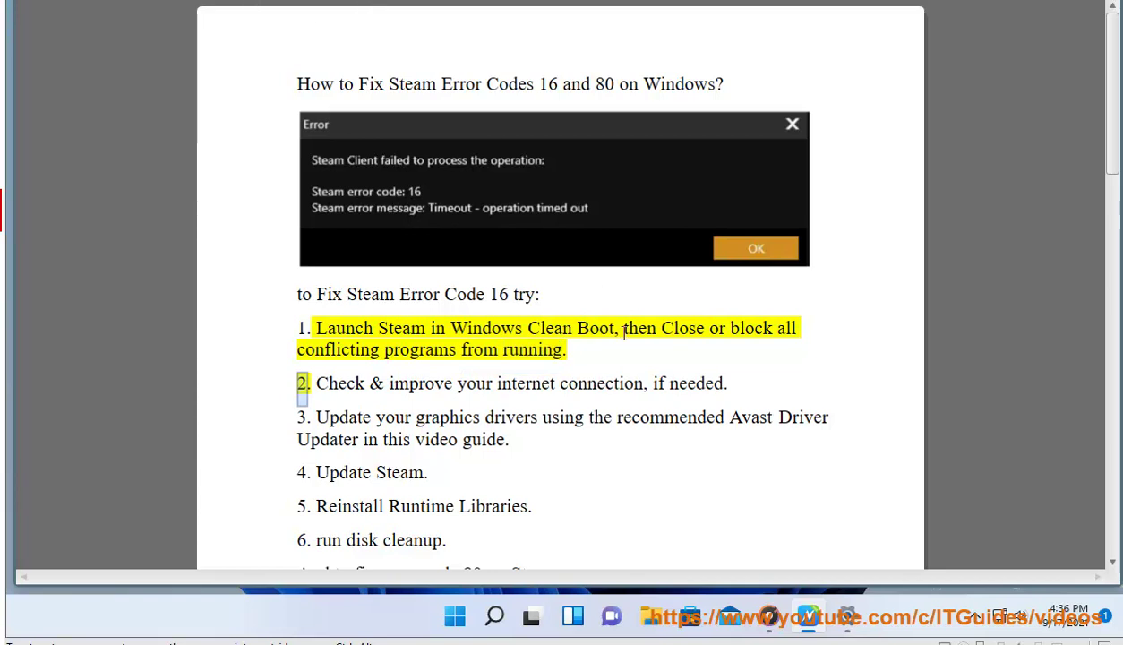
# - Open Task Manager and check the startup apps, selecting SecurityHealthSystray and vmtoolsd, and close it
pyautogui.moveTo(613, 327); pyautogui.dragTo(452, 328)
pyautogui.press('super+c')
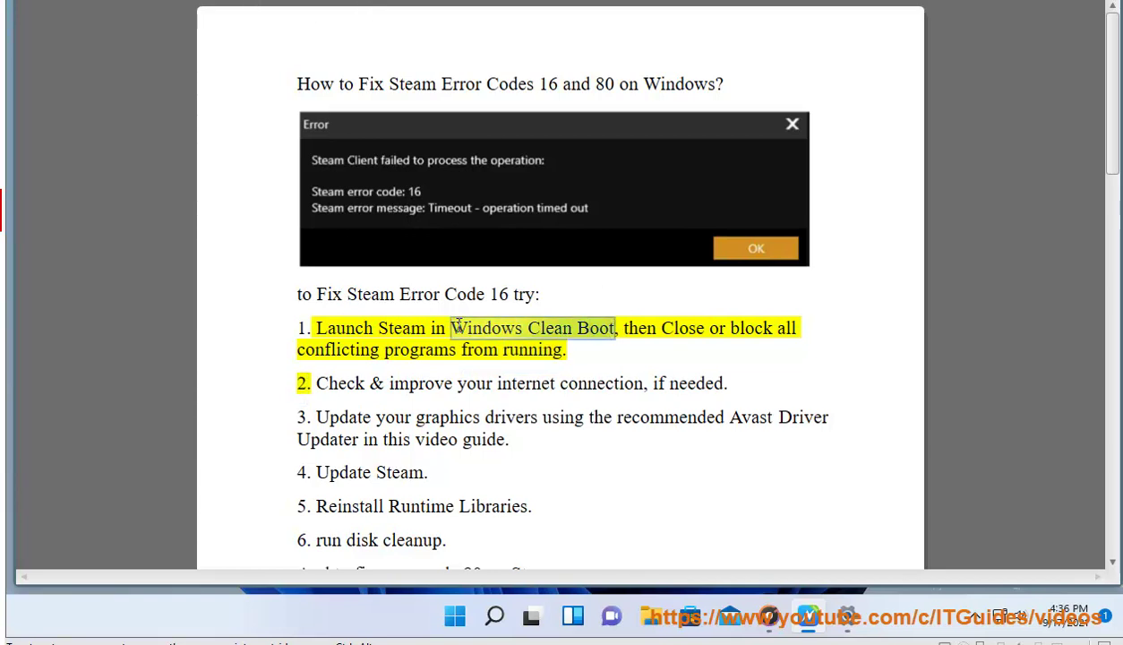
pyautogui.click(497, 616)
pyautogui.write('TASK')
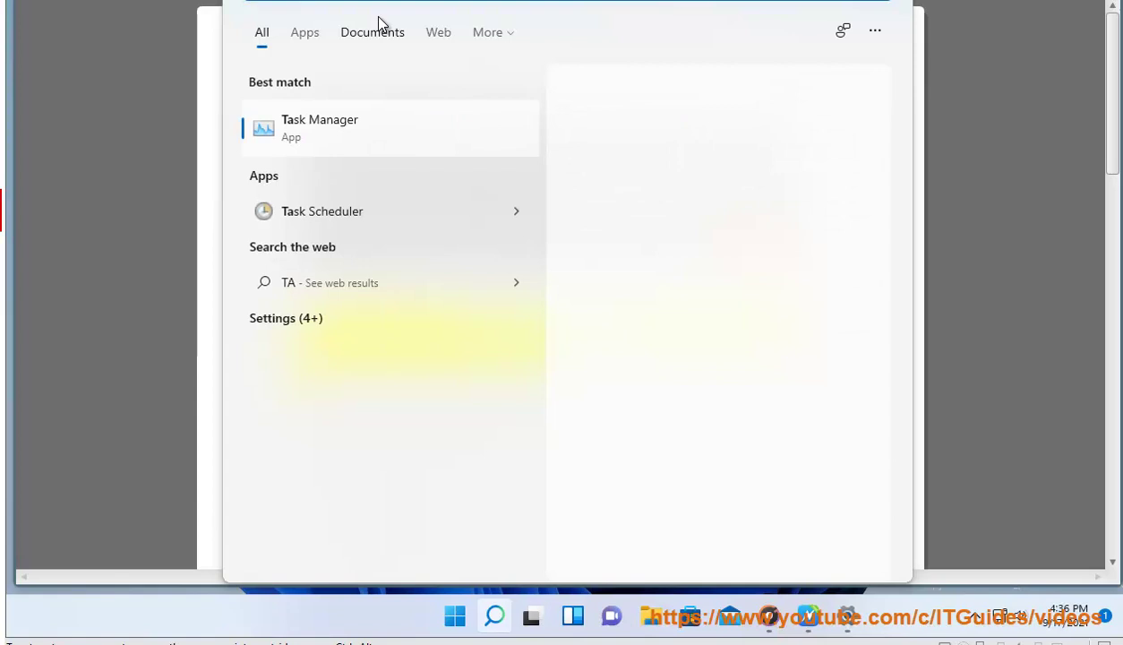
pyautogui.press('Escape')
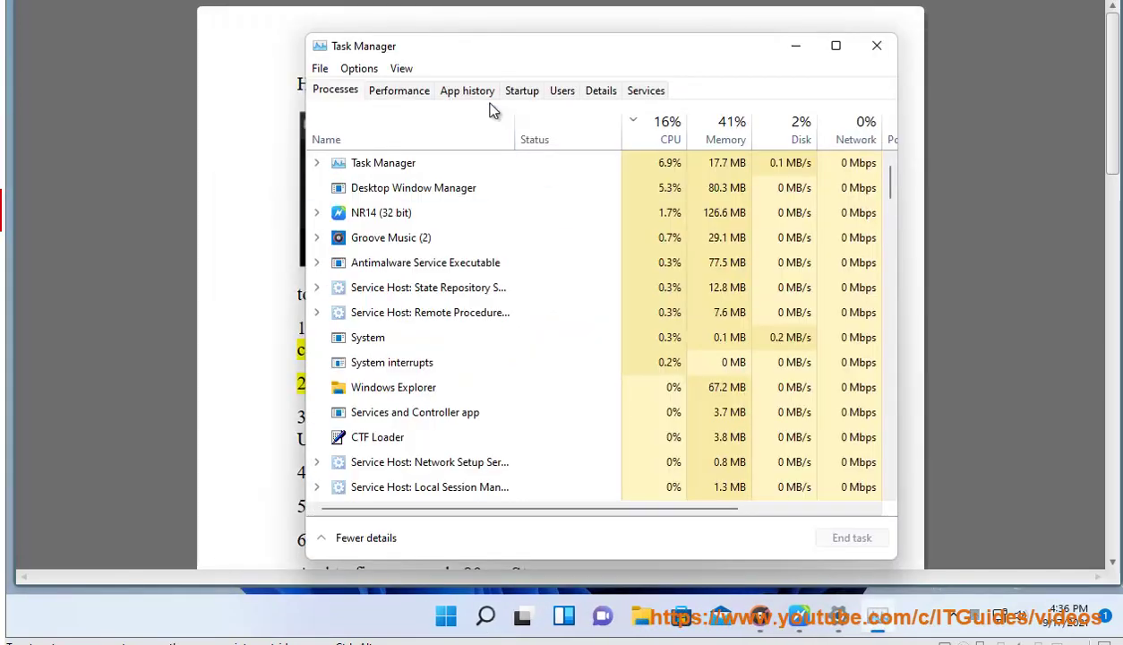
pyautogui.click(524, 93)
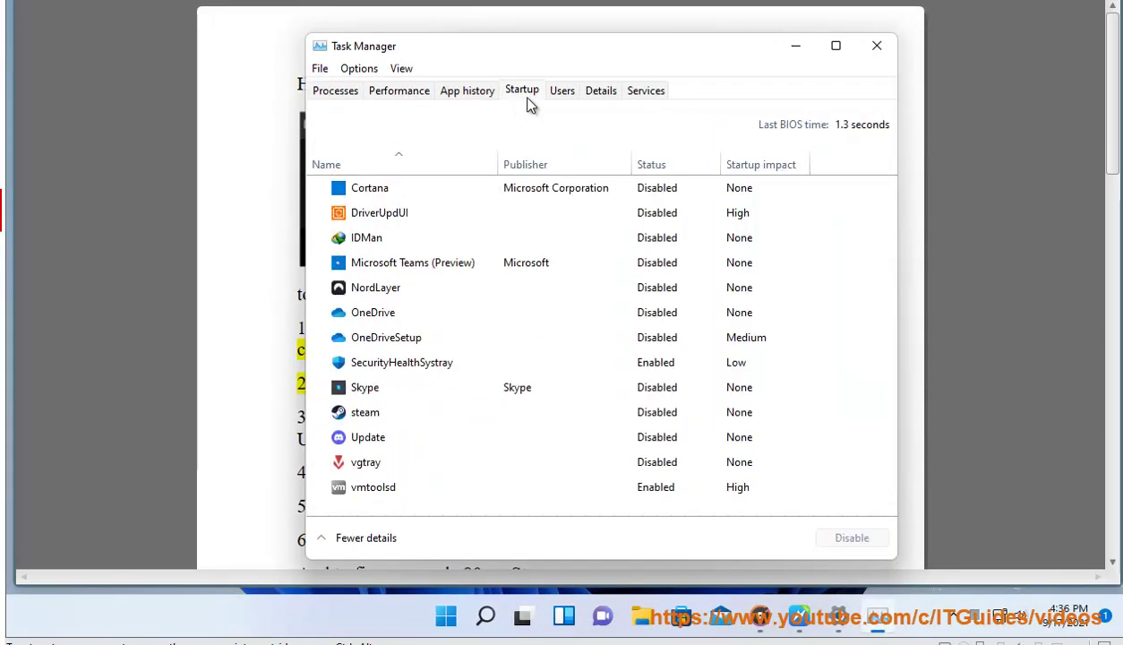
pyautogui.click(654, 367)
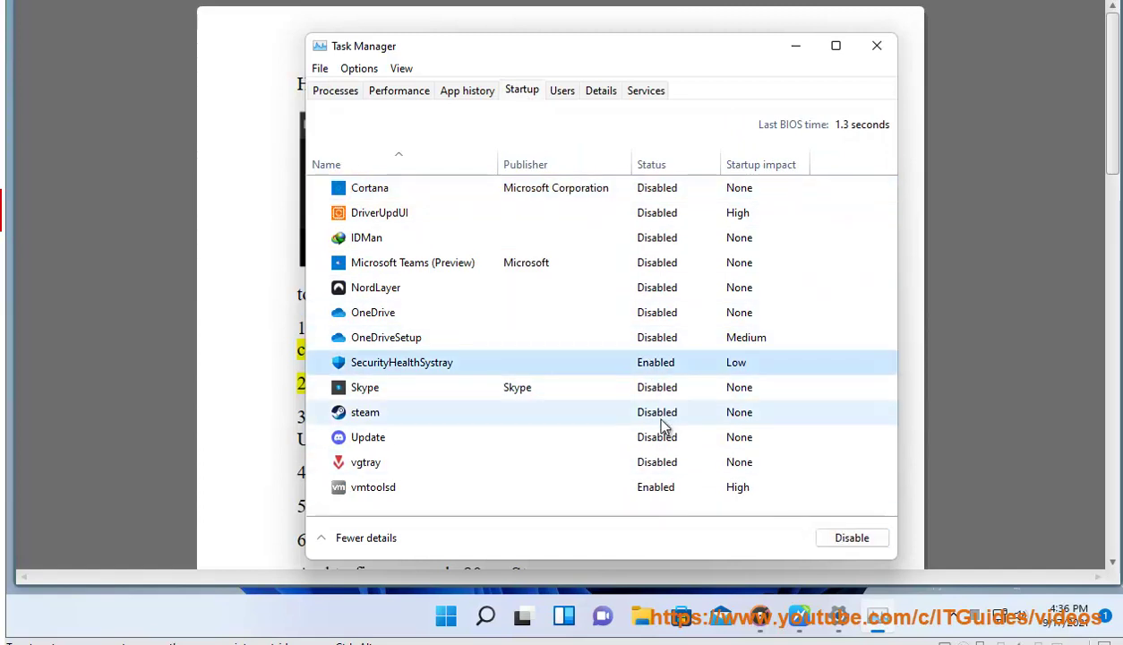
pyautogui.click(645, 487)
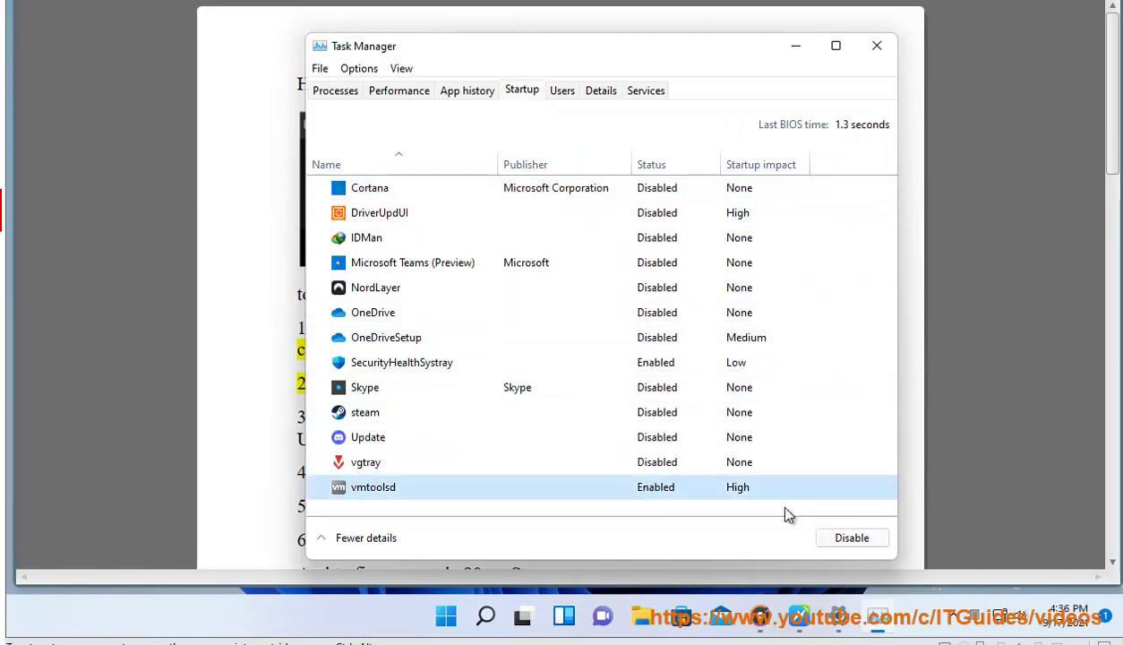
pyautogui.click(875, 46)
# - Run MSCONFIG and try hiding all Microsoft services and disabling all the remaining ones, discarding the changes
pyautogui.press('super+r')
pyautogui.click(354, 501)
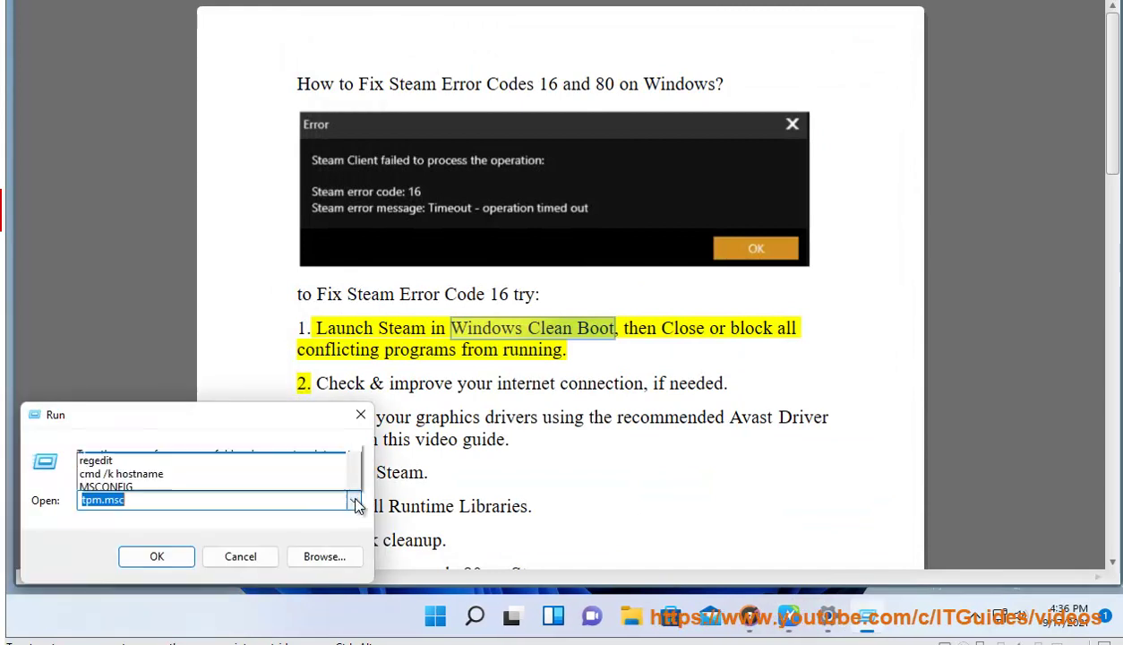
pyautogui.click(197, 397)
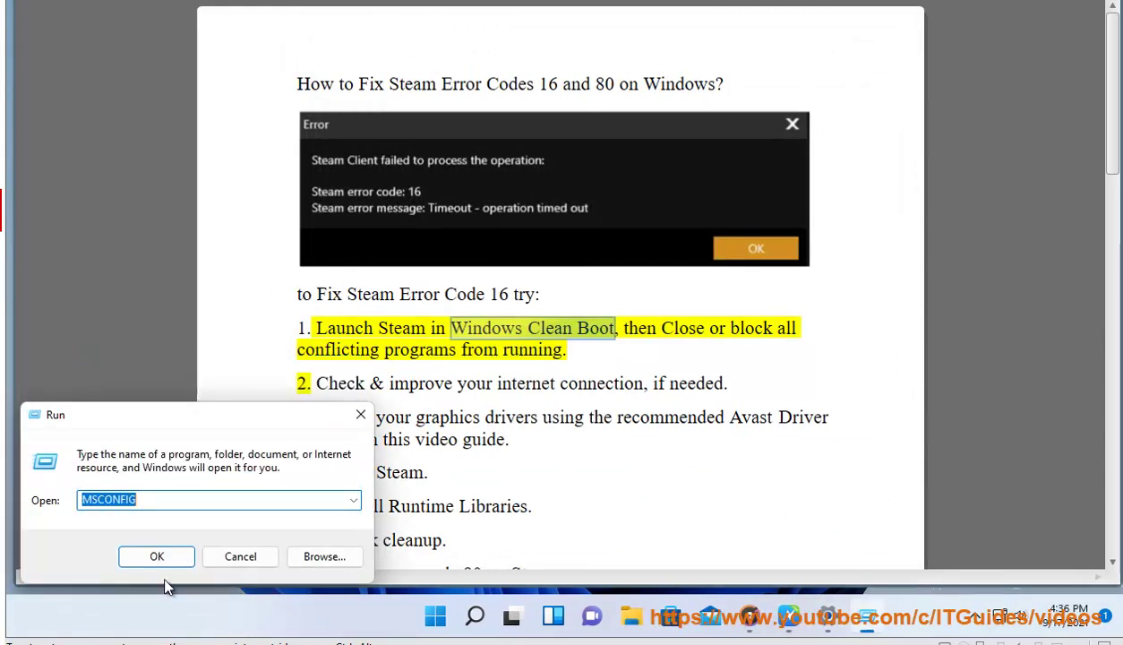
pyautogui.click(156, 556)
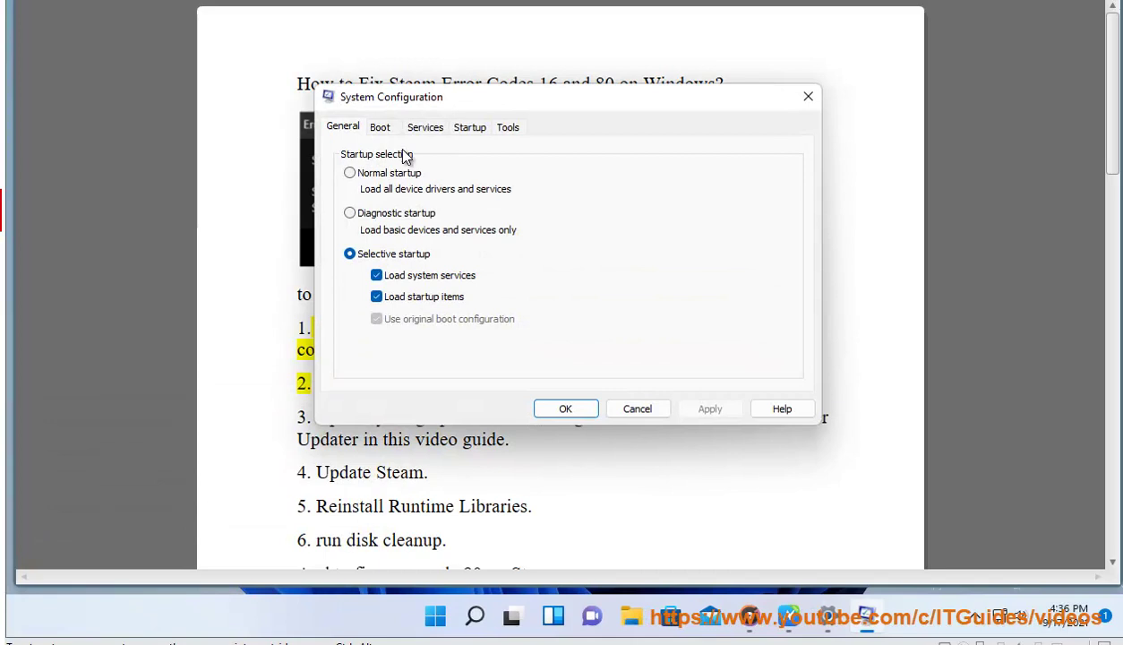
pyautogui.click(381, 128)
pyautogui.click(424, 127)
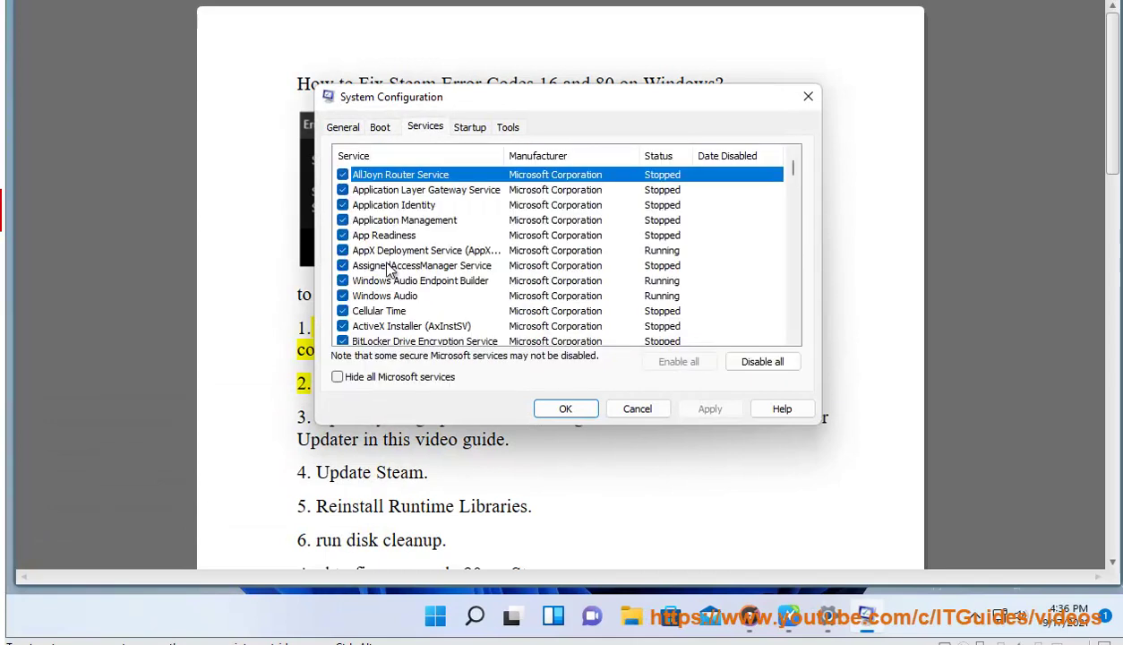
pyautogui.click(368, 377)
pyautogui.click(752, 362)
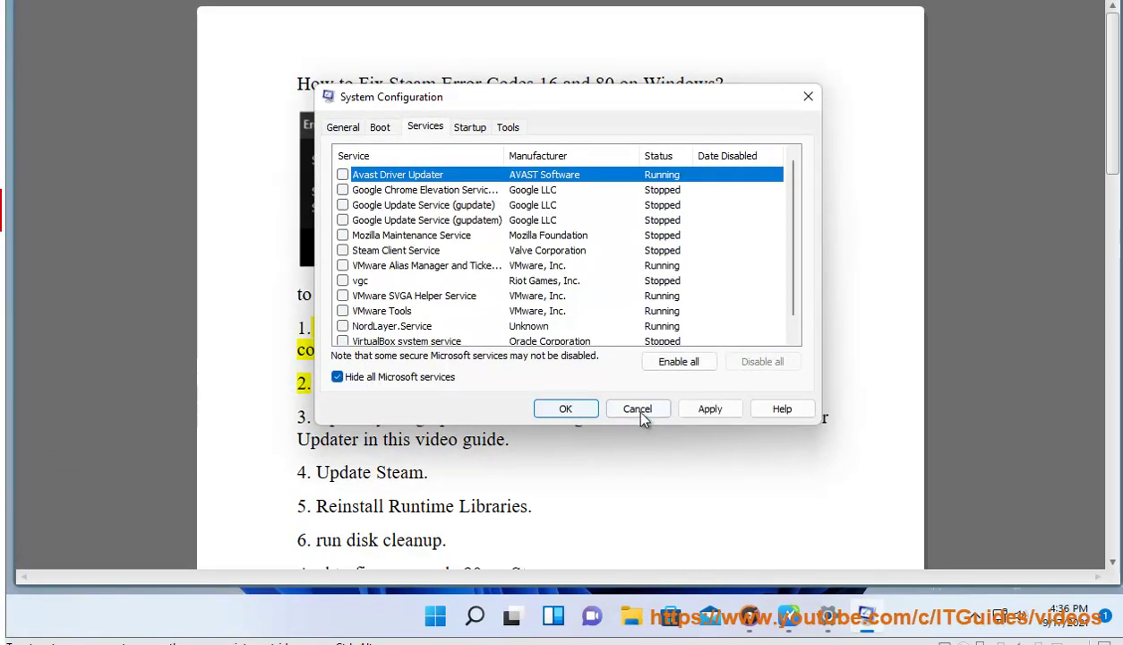
pyautogui.click(640, 412)
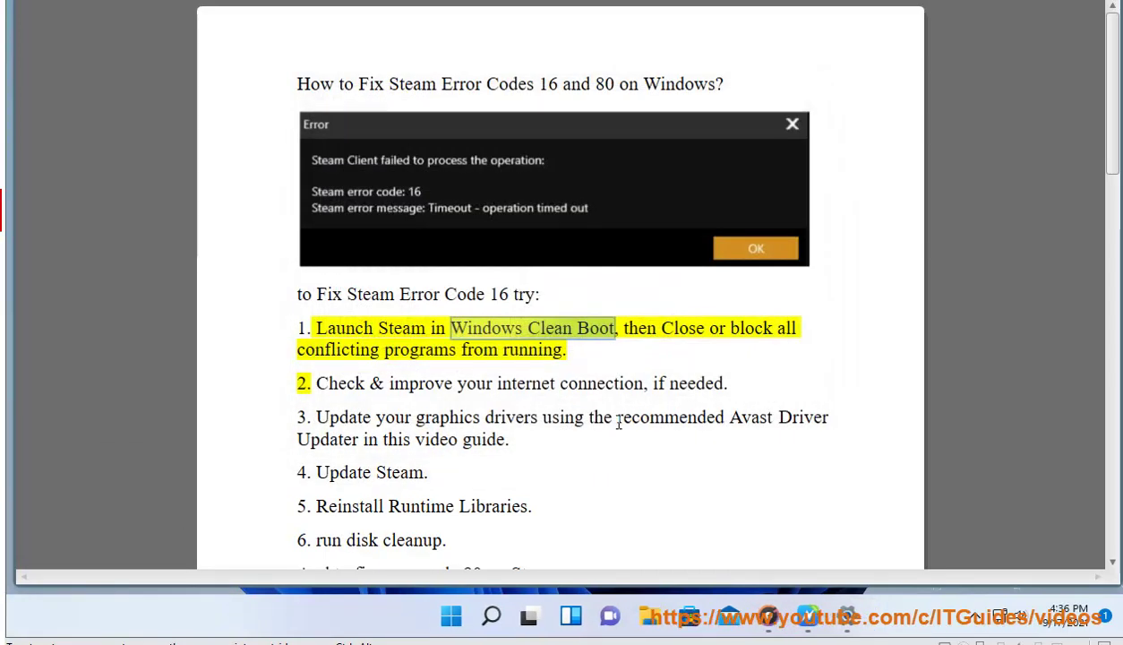
# - Copy "Windows Clean Boot" from the guide document and search Google for it in Chrome
pyautogui.rightClick(457, 328)
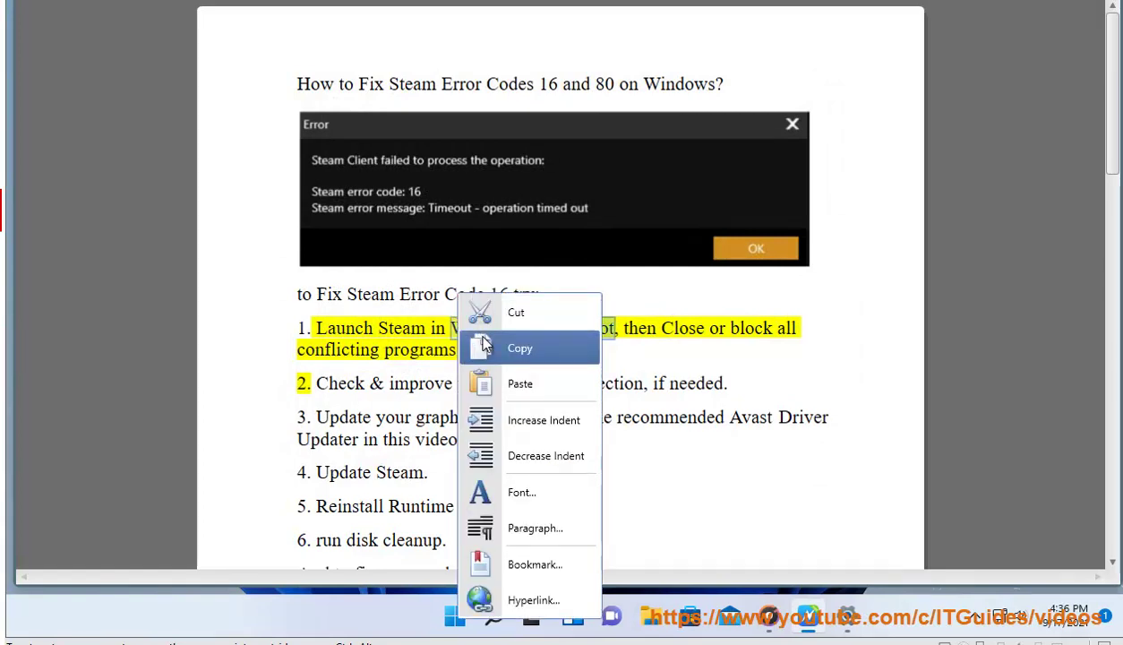
pyautogui.click(528, 346)
pyautogui.click(495, 616)
pyautogui.click(573, 134)
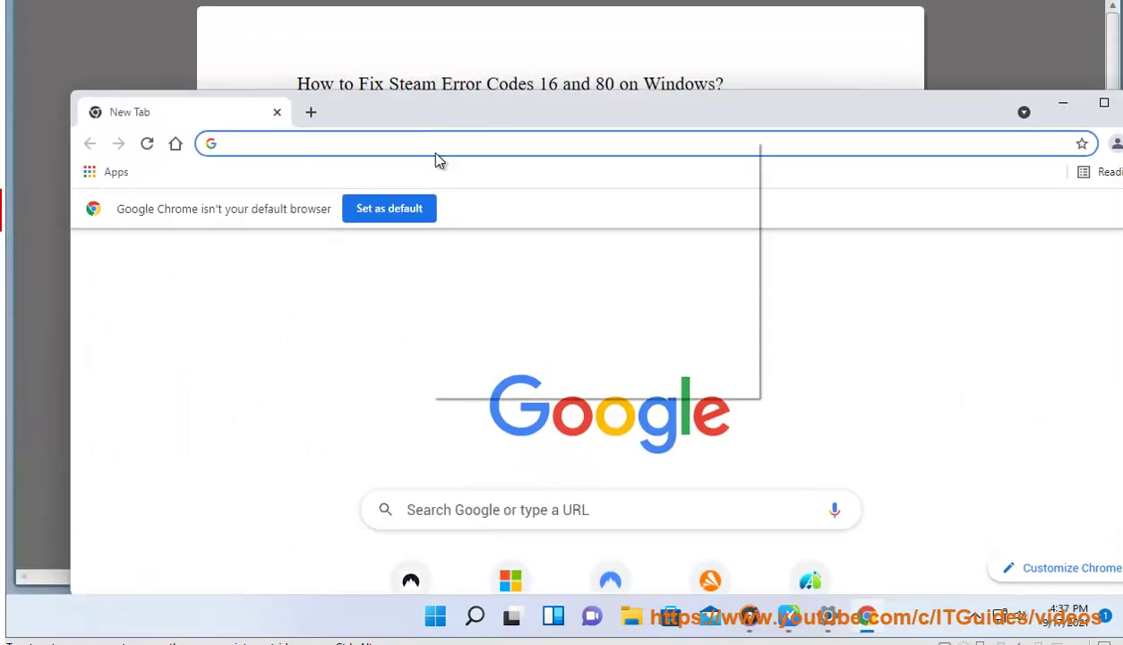
pyautogui.rightClick(432, 145)
pyautogui.click(517, 278)
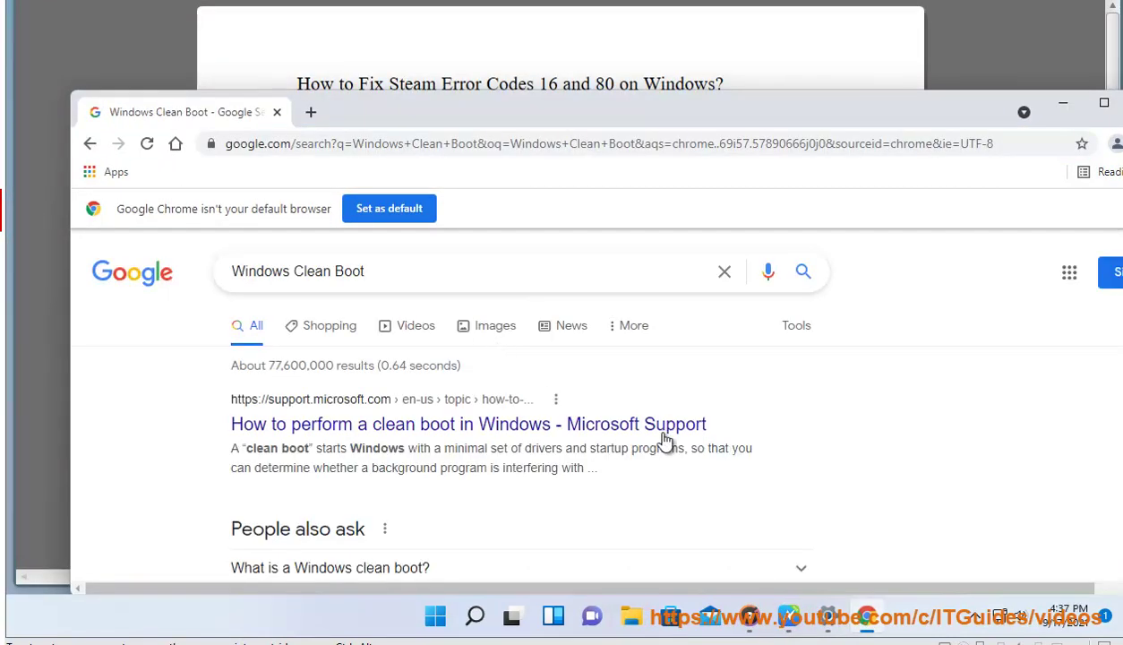
# - Highlight the address and description of the Microsoft Support clean boot result, and minimize the browser
pyautogui.moveTo(534, 399); pyautogui.dragTo(229, 400)
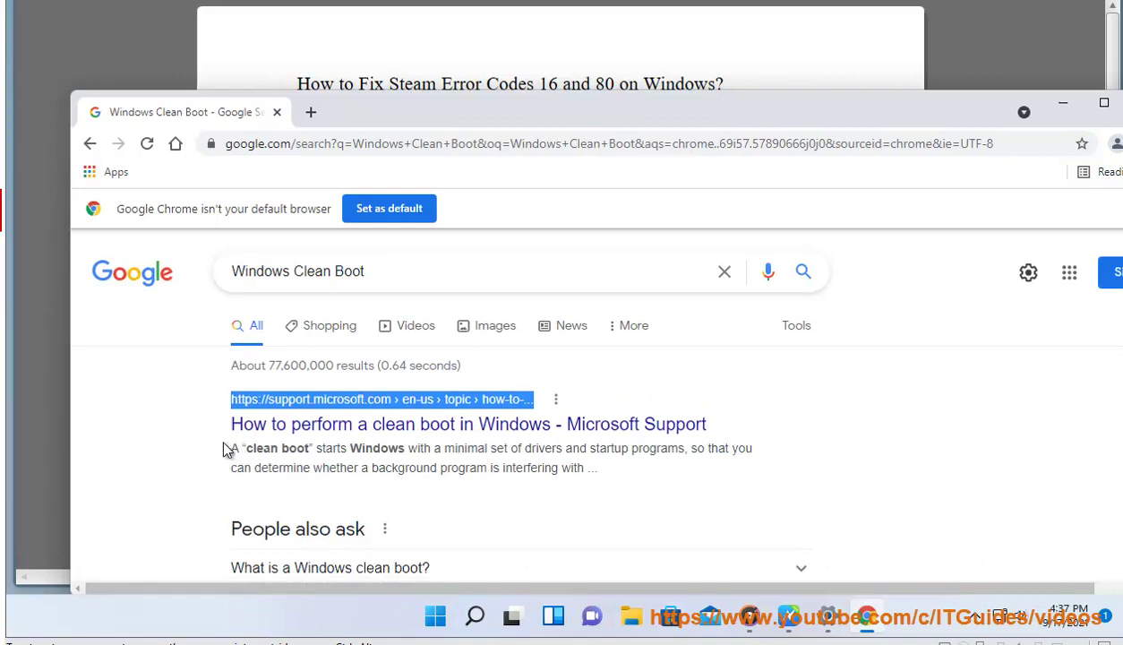
pyautogui.moveTo(231, 454); pyautogui.dragTo(600, 469)
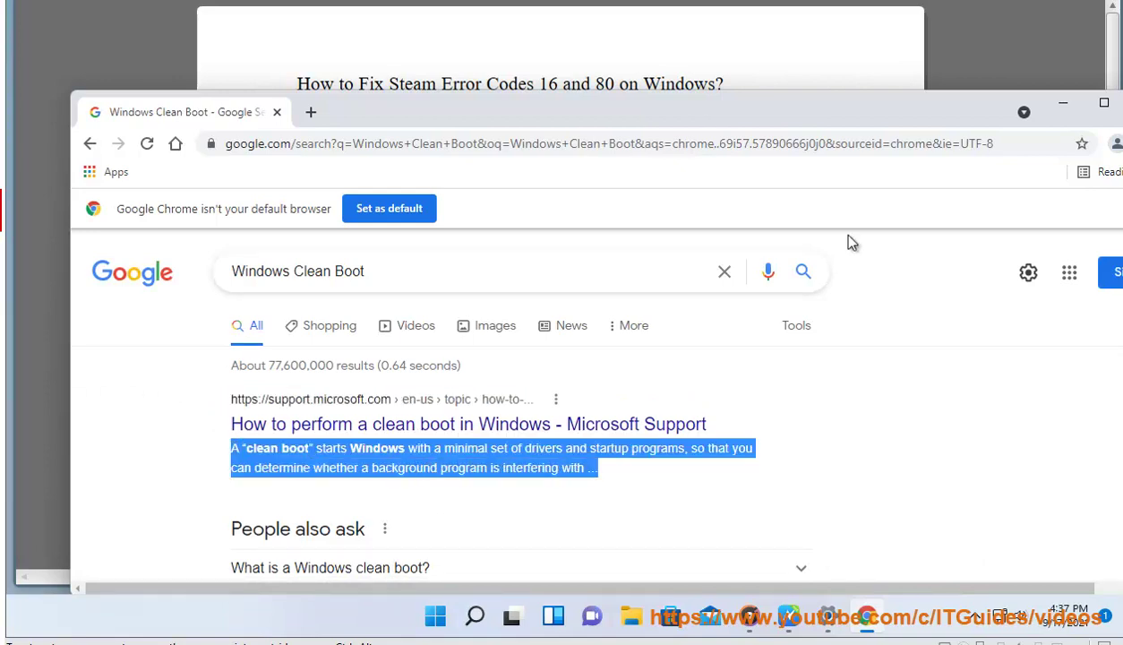
pyautogui.click(1063, 103)
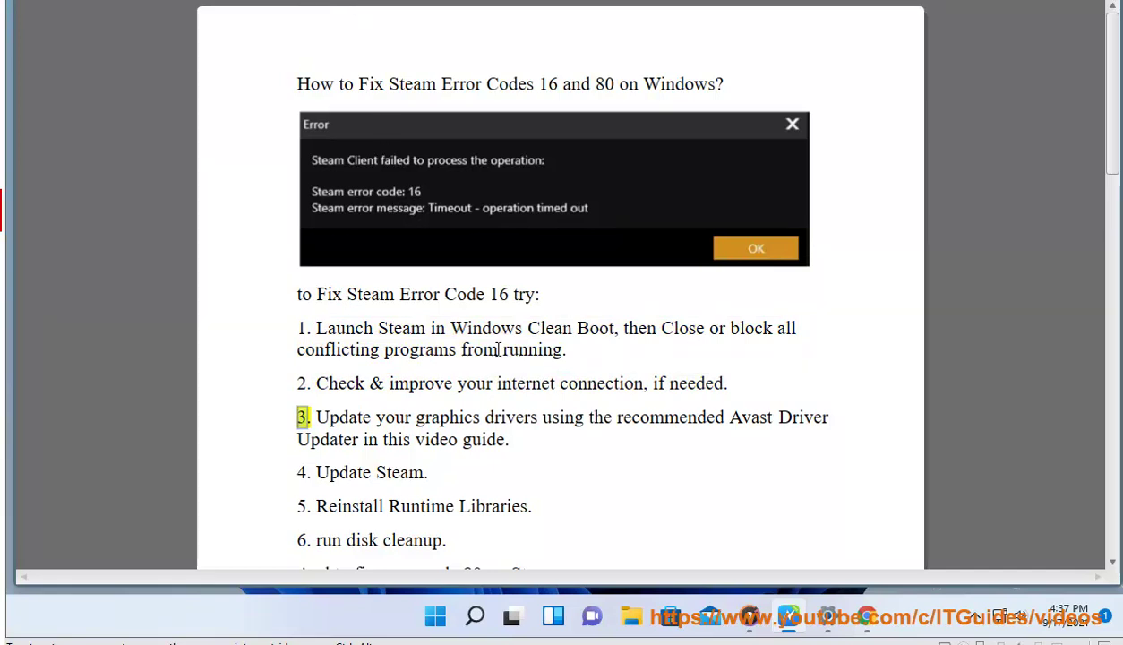
# - Open a Command Prompt window by running CMD
pyautogui.press('super+r')
pyautogui.click(354, 500)
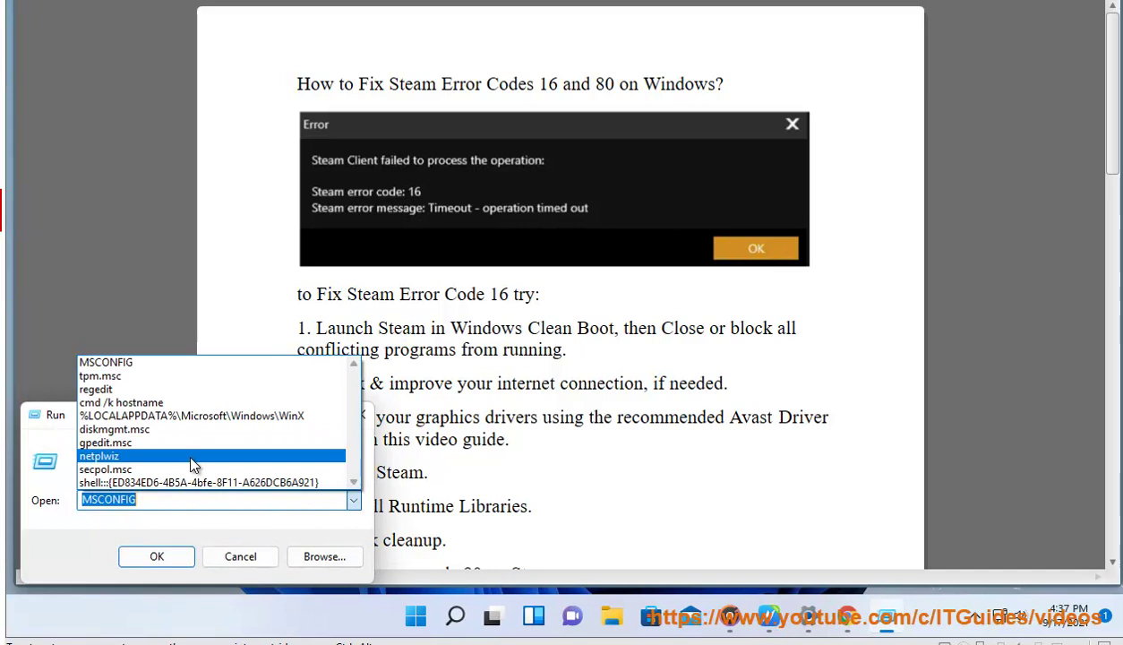
pyautogui.click(157, 502)
pyautogui.write('CMD')
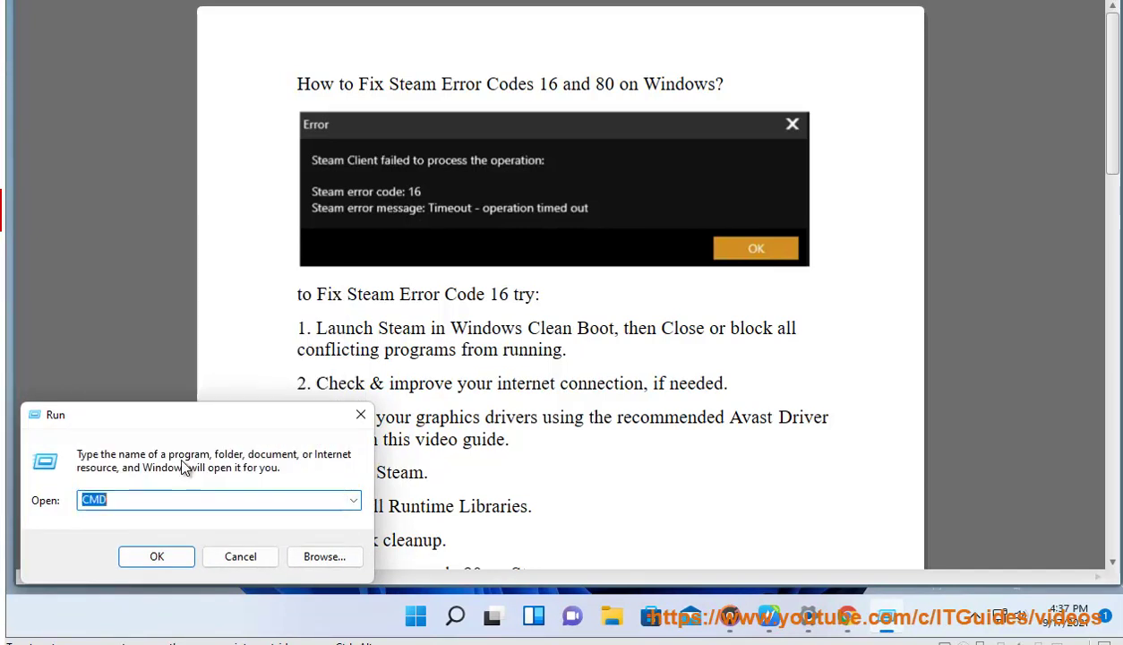
pyautogui.press('Return')
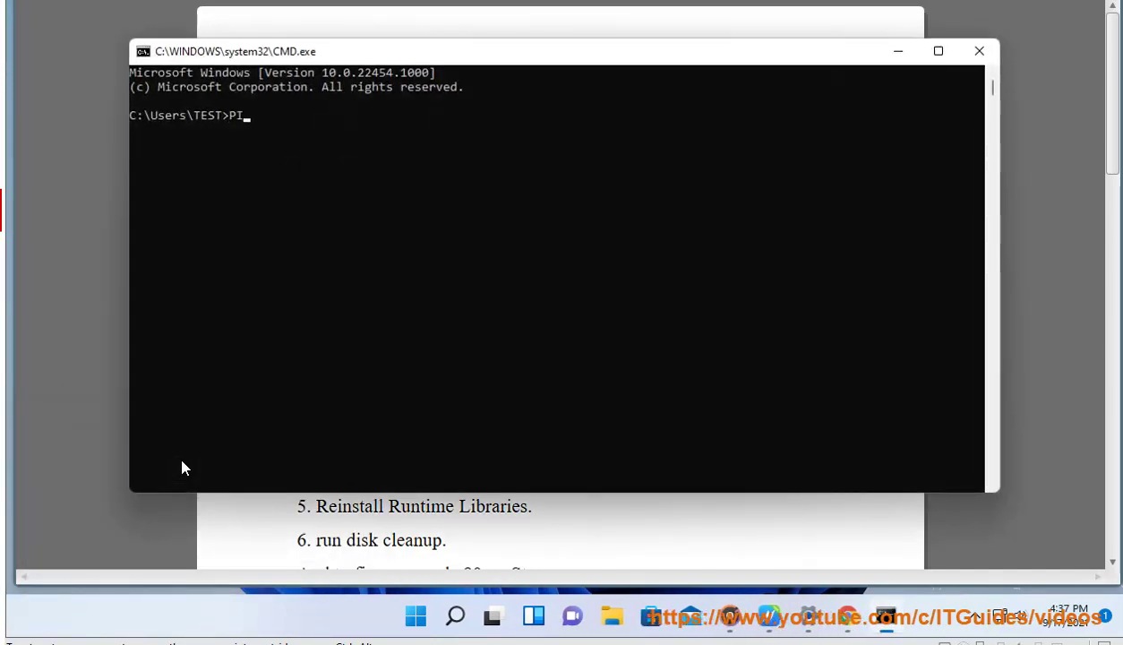
# - Ping GOOGLE.COM to test the internet connection
pyautogui.write('PING WW')
pyautogui.press('BackSpace')
pyautogui.press('BackSpace')
pyautogui.write('GO')
pyautogui.press('Return')
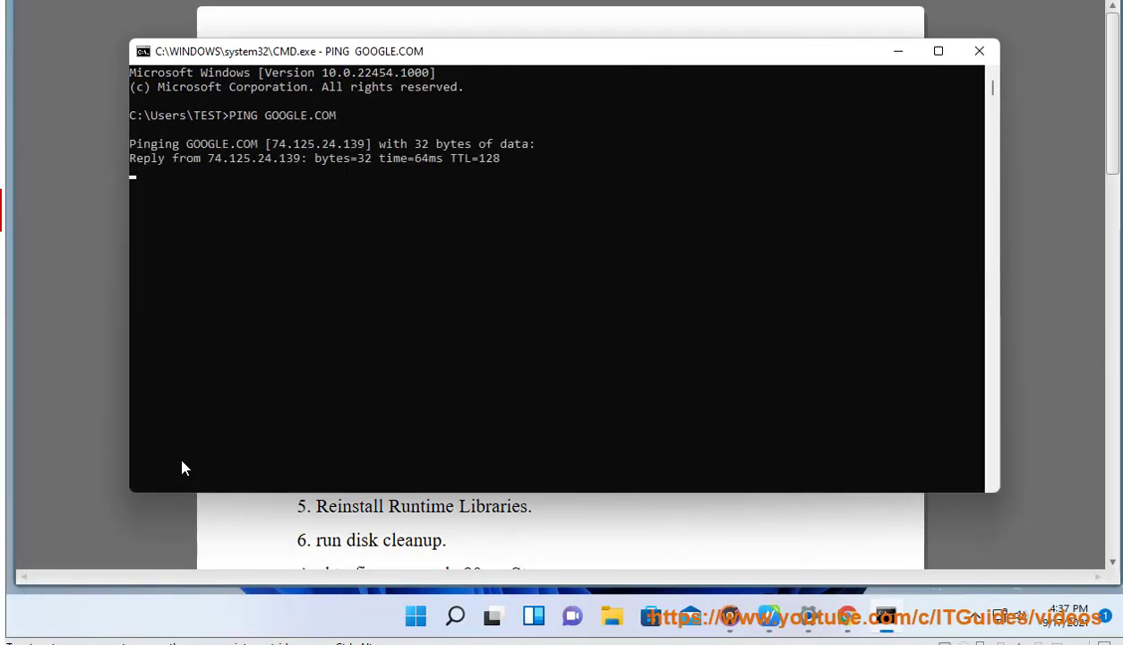
pyautogui.doubleClick(426, 165)
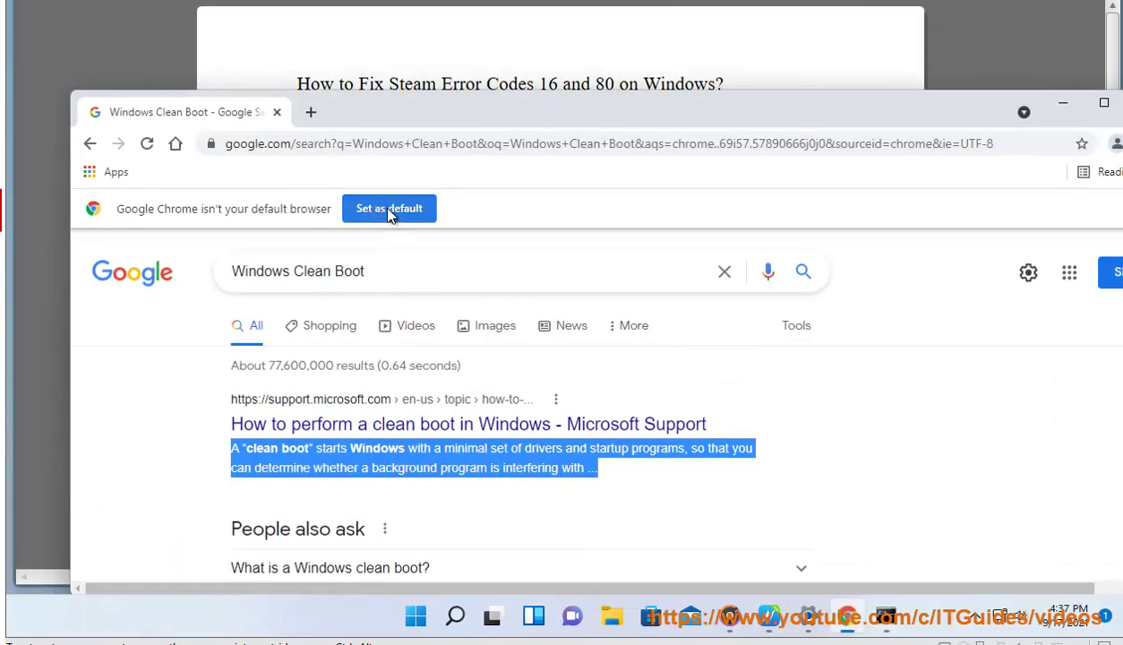
# - Search Google for the suggested query "slow windows connection", highlight text in the top result and minimize the browser
pyautogui.tripleClick(326, 271)
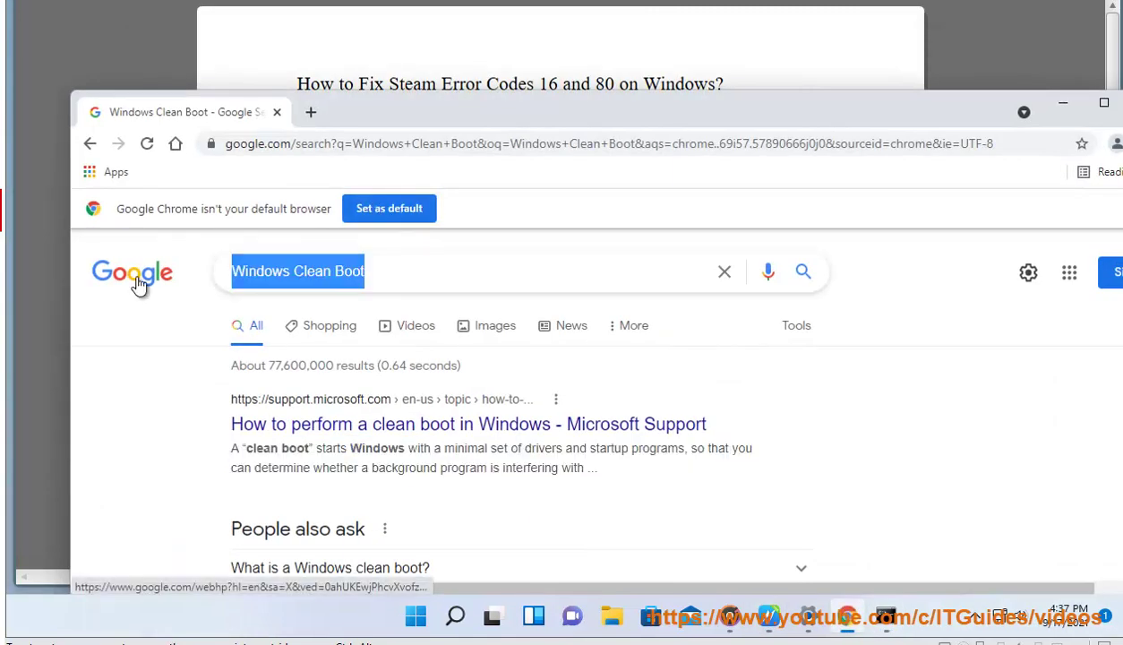
pyautogui.write('SLOW W')
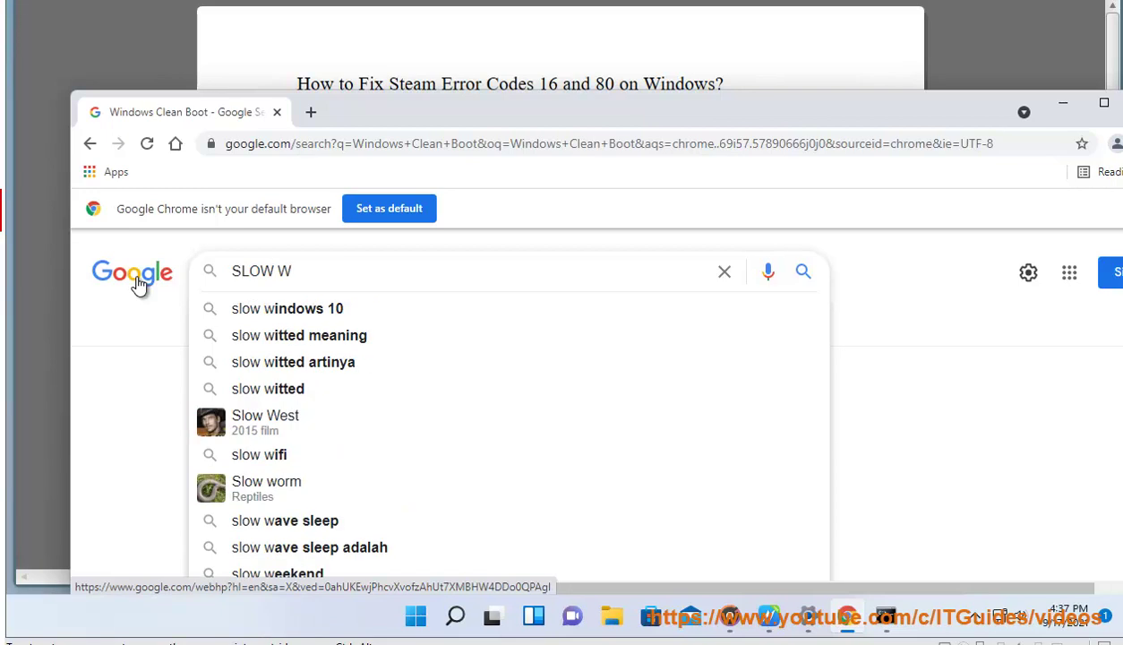
pyautogui.write('INDOWS C')
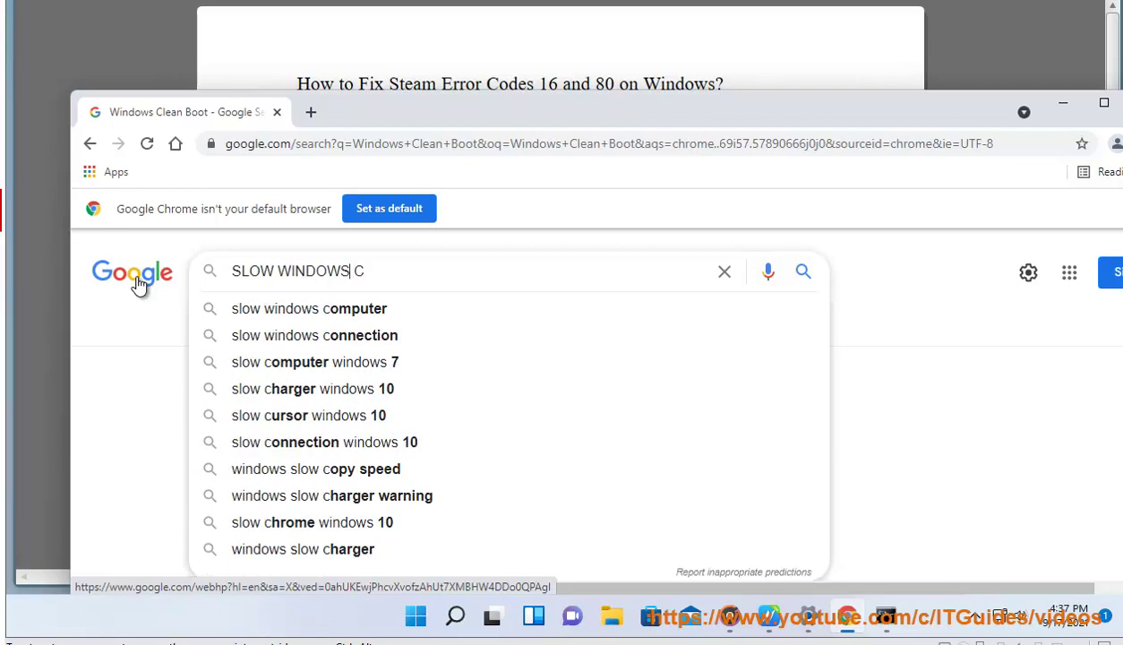
pyautogui.press('Down')
pyautogui.press('Down')
pyautogui.press('Return')
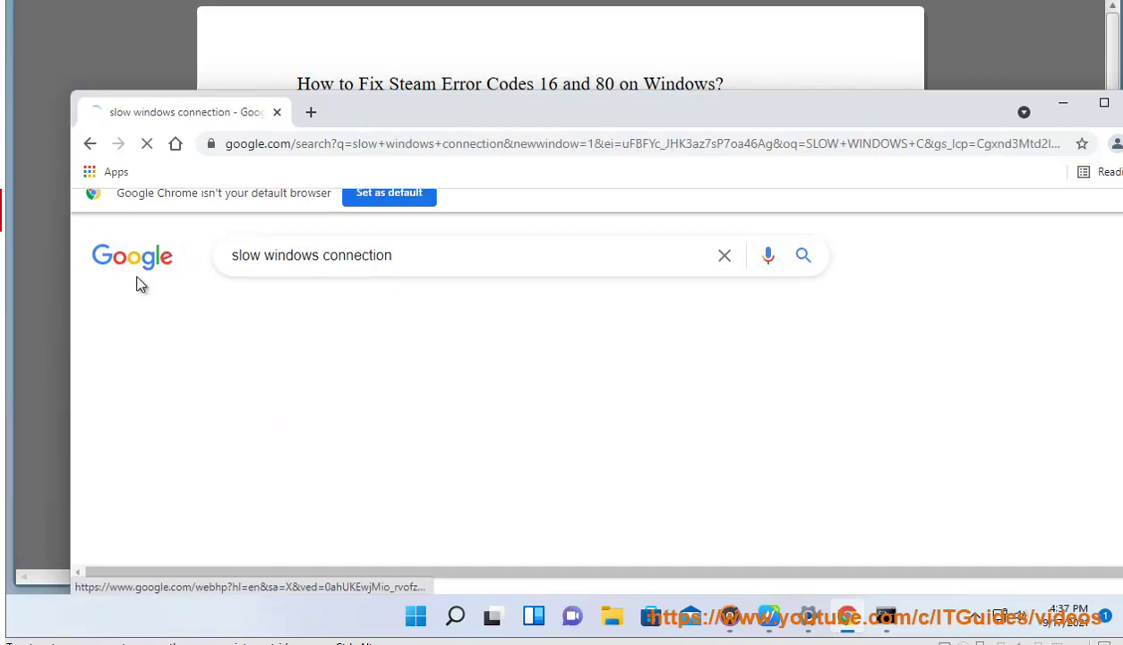
pyautogui.moveTo(698, 386); pyautogui.dragTo(230, 385)
pyautogui.click(1063, 103)
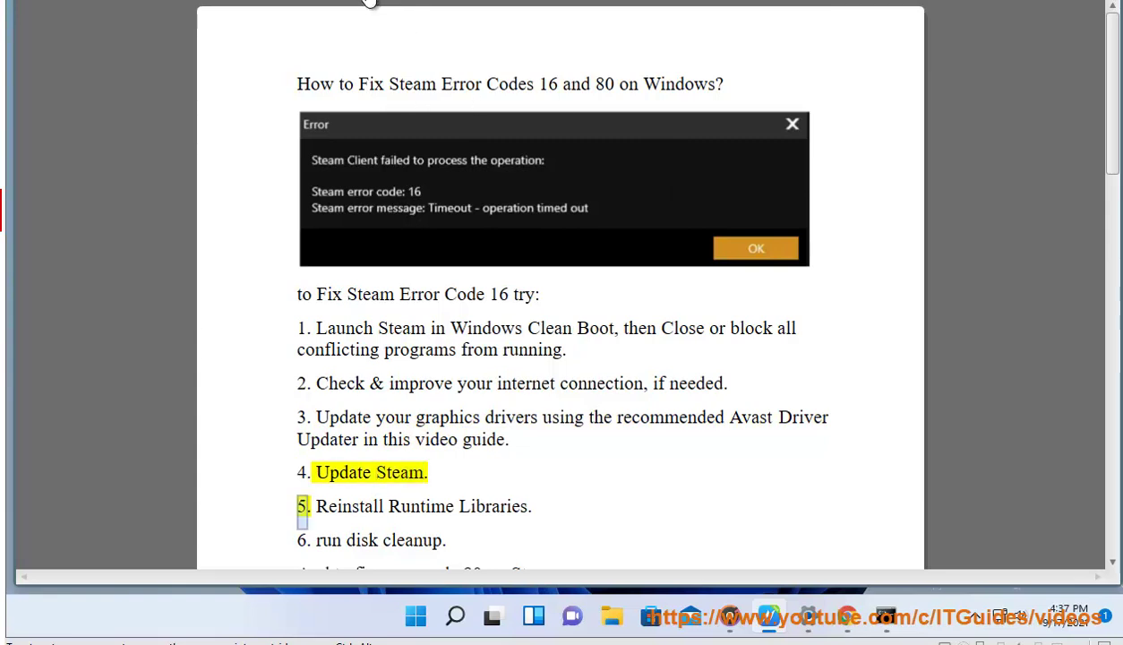
# - Launch Avast Driver Updater from the recently used apps in Windows search
pyautogui.click(455, 616)
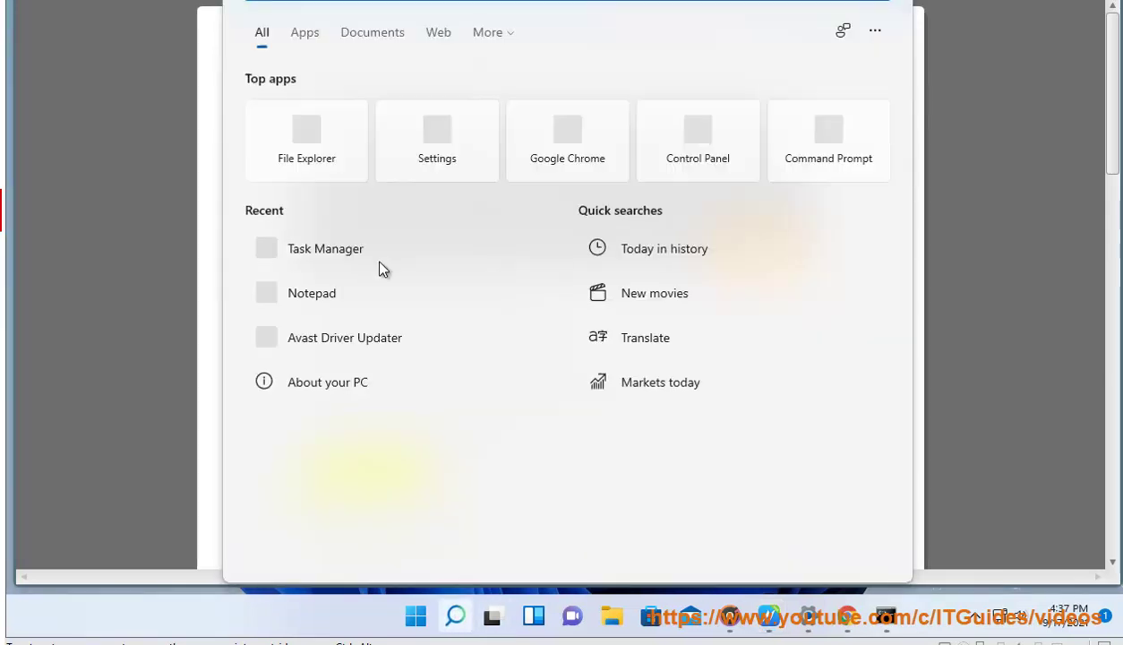
pyautogui.click(355, 345)
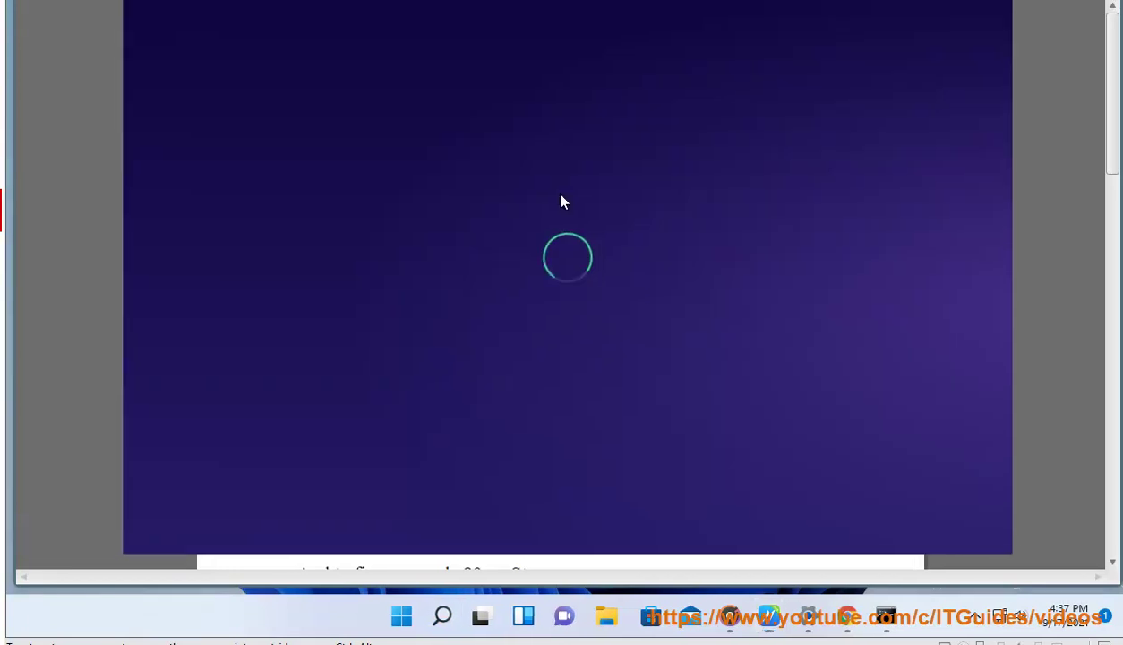
pyautogui.click(391, 344)
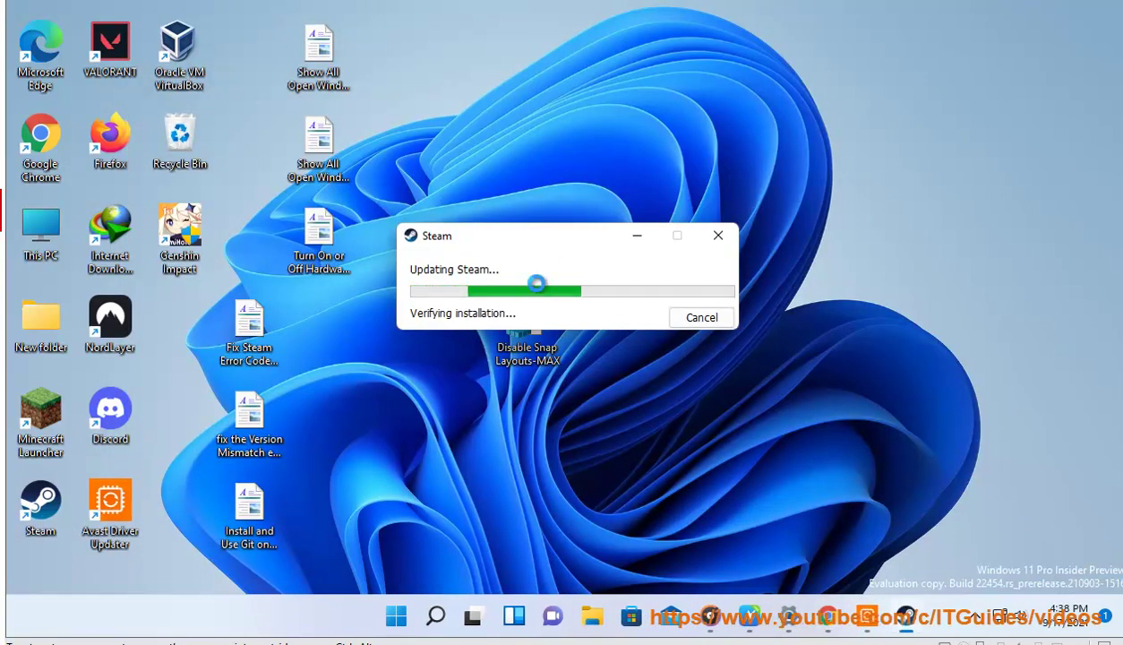
# - Switch back to the guide document and open Control Panel for reinstalling the runtime libraries
pyautogui.moveTo(795, 627)
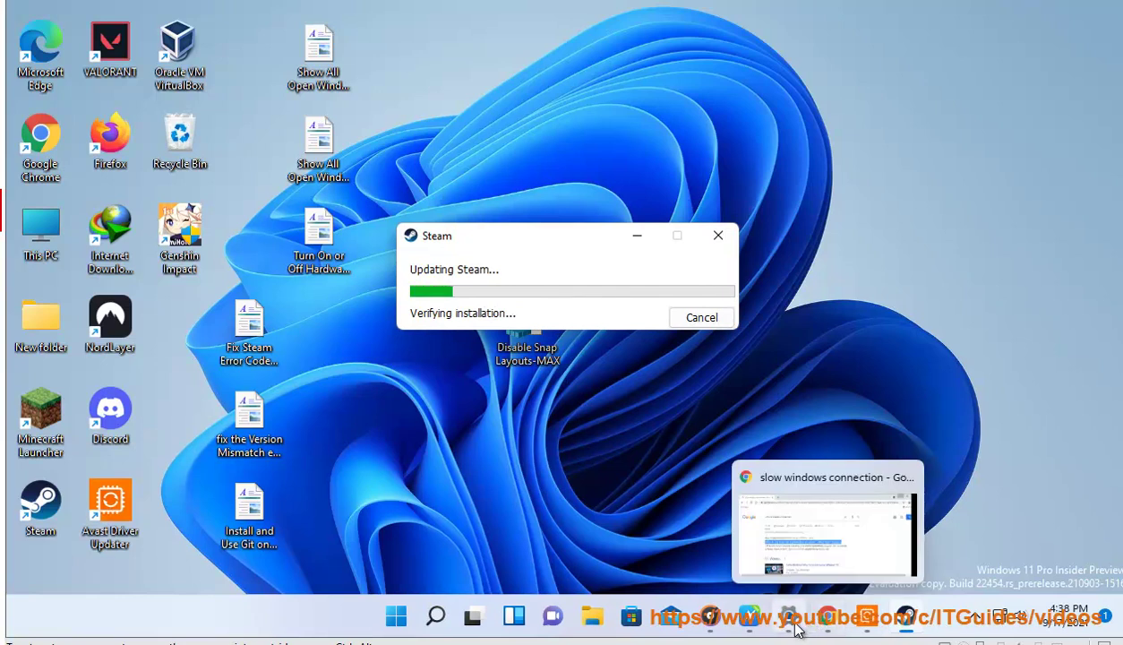
pyautogui.click(751, 618)
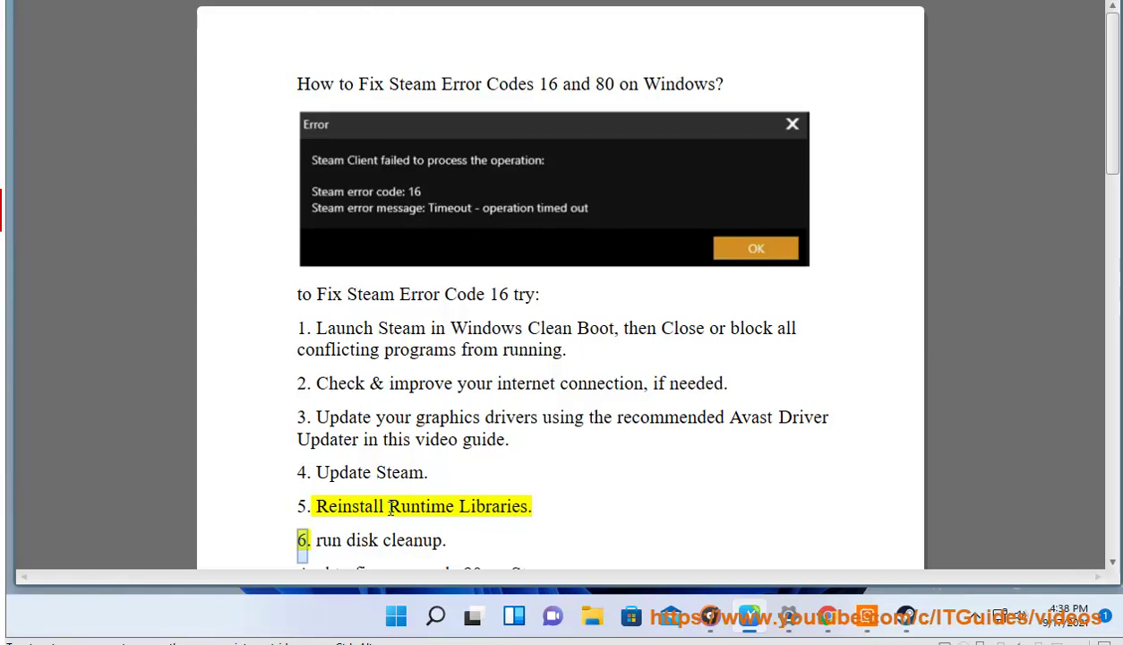
pyautogui.click(452, 612)
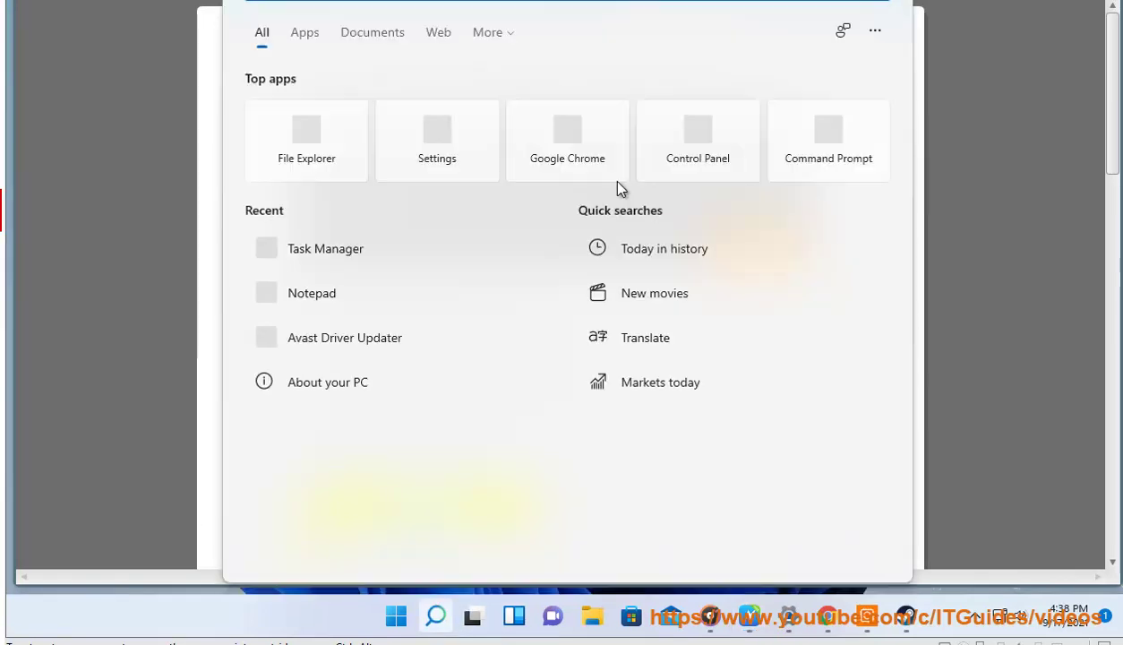
pyautogui.press('Escape')
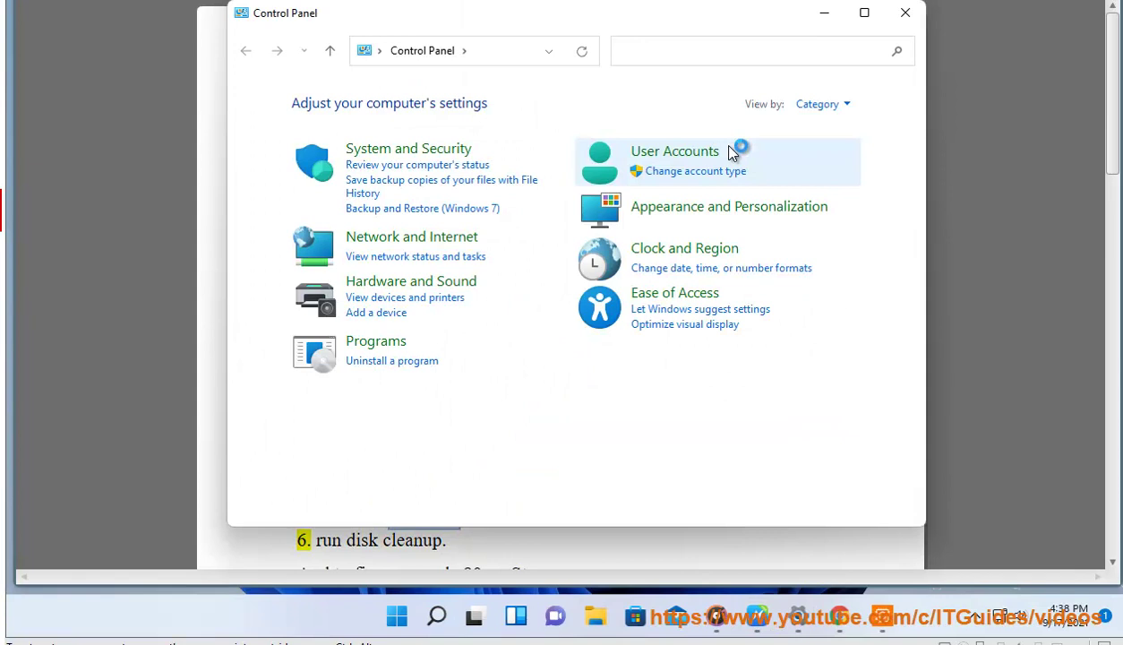
# - Open the installed programs list, maximize it, widen the Name column and select the Microsoft Visual C++ 2015-2019 Redistributable entries one after the other
pyautogui.click(376, 362)
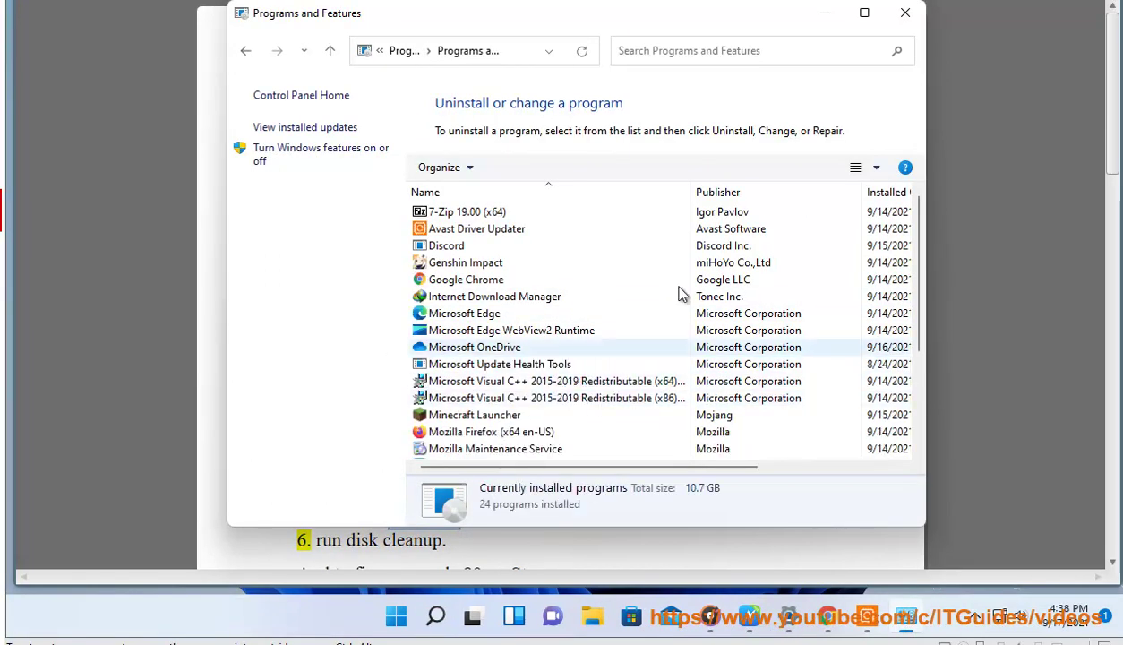
pyautogui.click(864, 13)
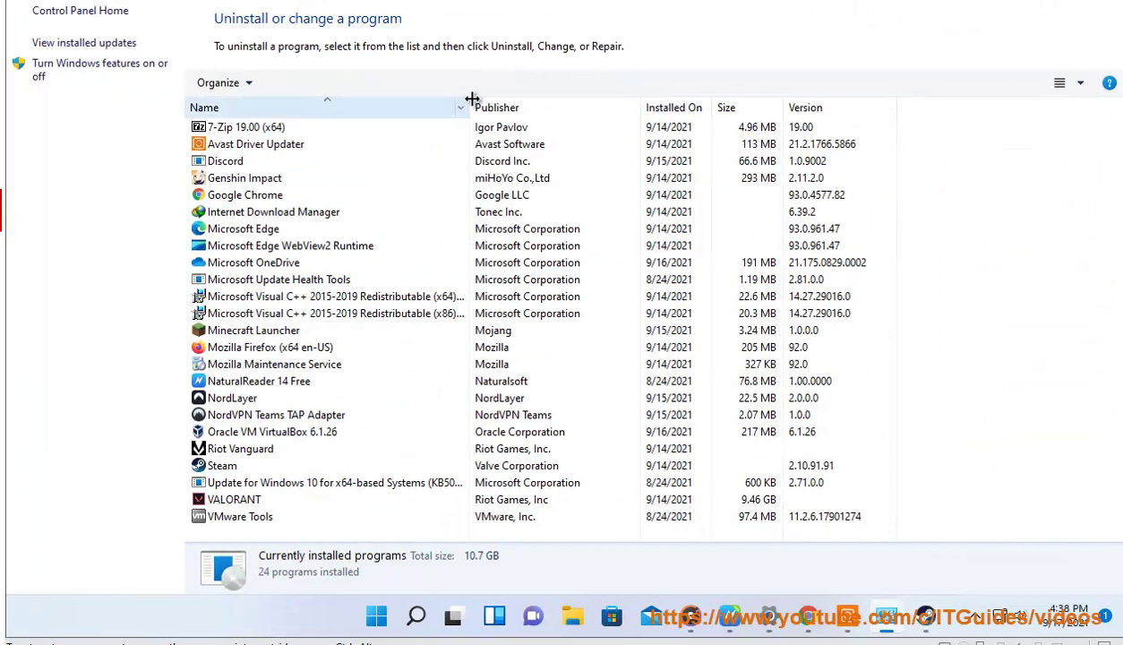
pyautogui.moveTo(471, 103); pyautogui.dragTo(550, 114)
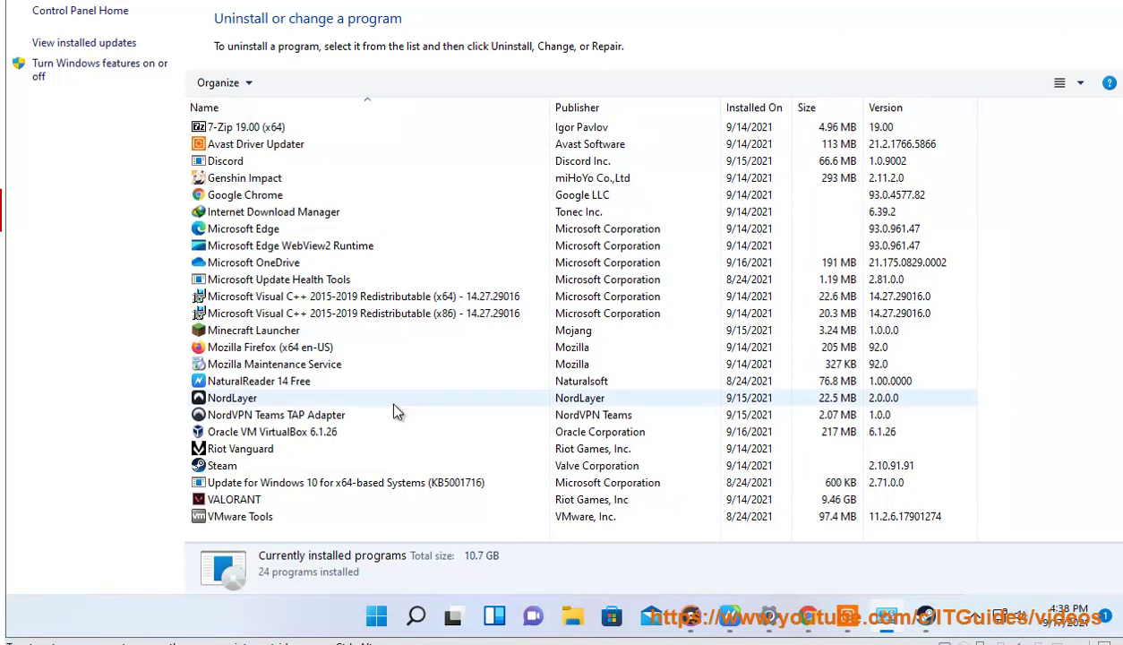
pyautogui.click(420, 297)
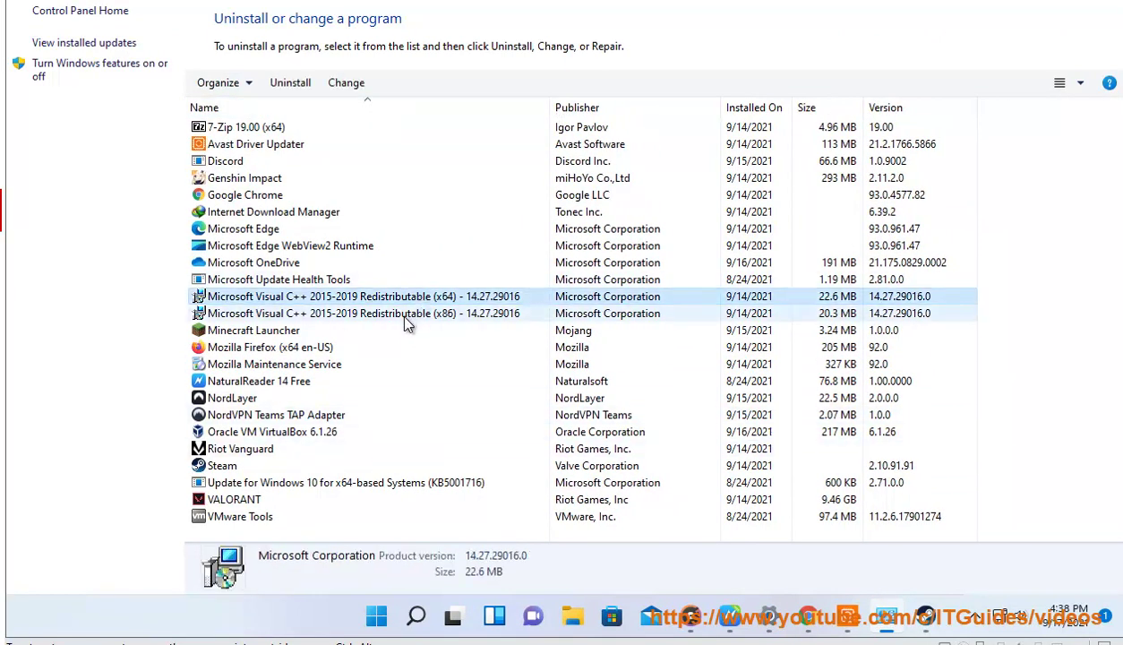
pyautogui.click(396, 312)
# - Switch to the guide document and copy the words "Runtime Libraries" from fix 5
pyautogui.click(730, 616)
pyautogui.click(534, 506)
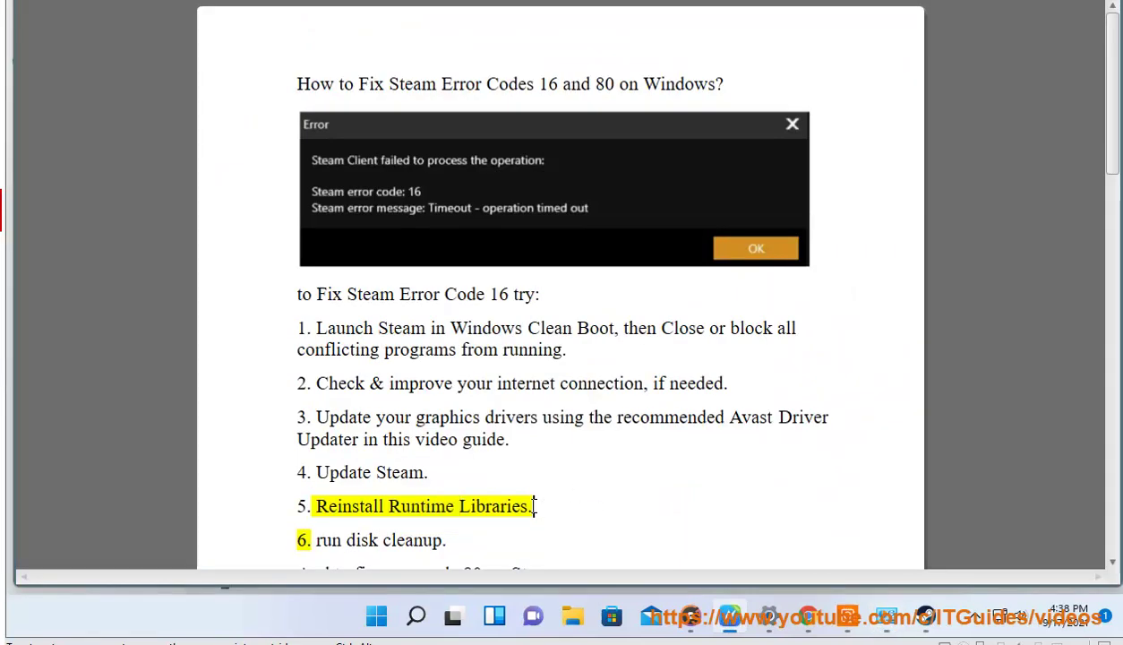
pyautogui.moveTo(389, 506); pyautogui.dragTo(525, 507)
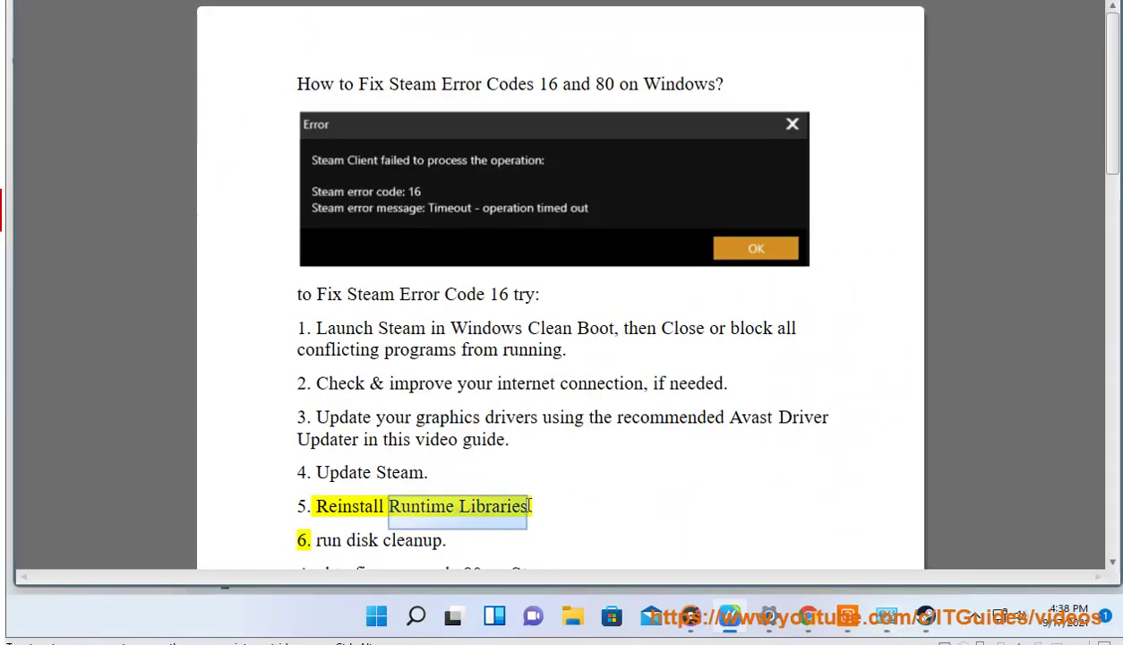
pyautogui.rightClick(524, 507)
pyautogui.click(590, 360)
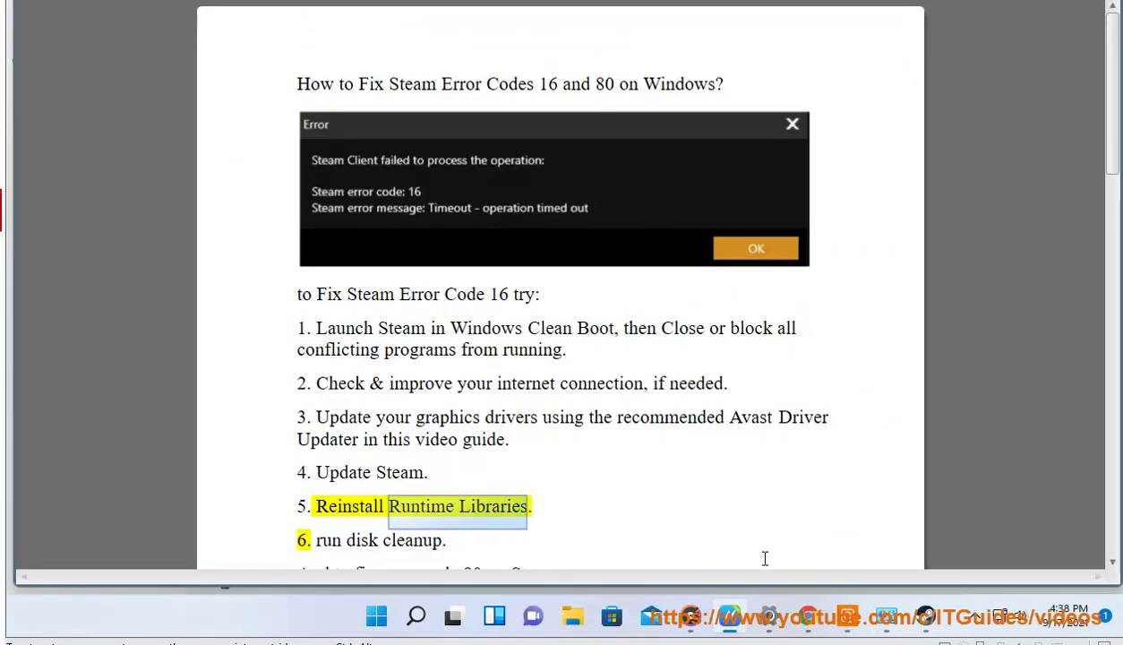
# - Search Google for "windows Runtime Libraries", reusing the previous query and the copied text
pyautogui.click(806, 616)
pyautogui.doubleClick(374, 232)
pyautogui.hotkey('ctrl', 'v')
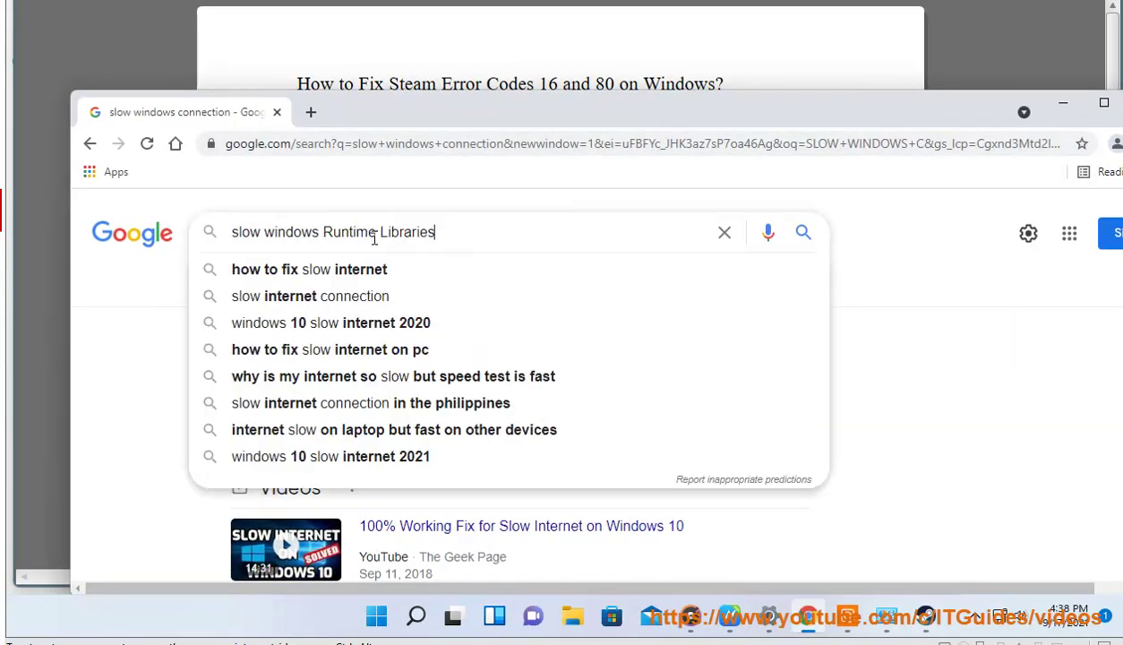
pyautogui.doubleClick(255, 232)
pyautogui.press('BackSpace')
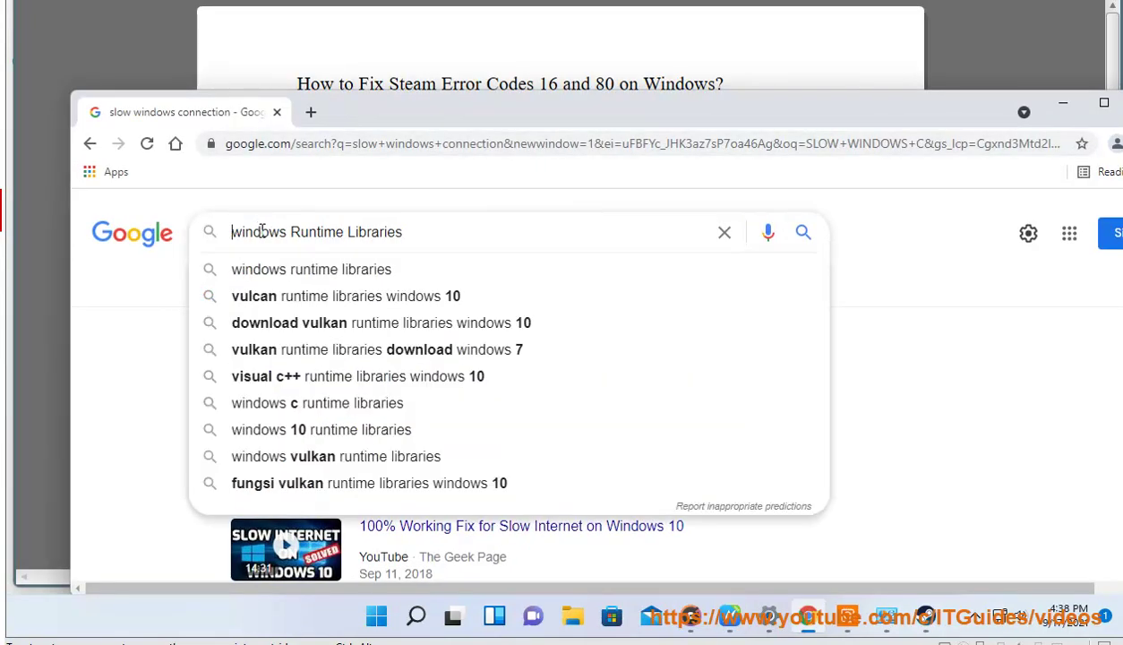
pyautogui.press('Return')
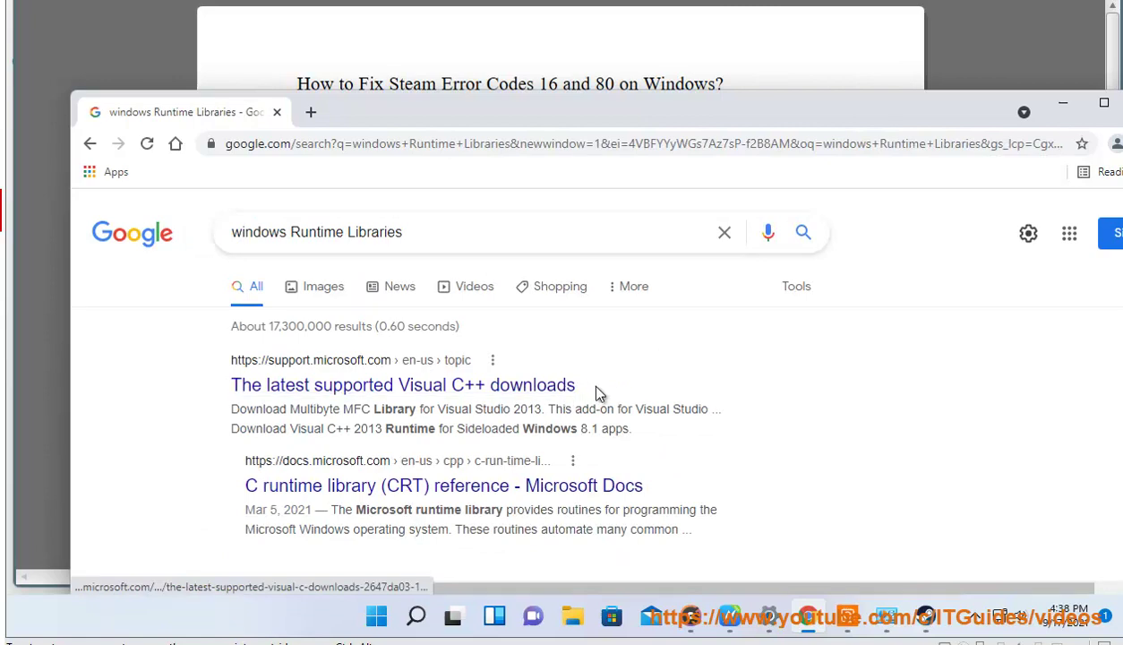
# - Highlight the Visual C++ downloads result, select the x64 Visual C++ Redistributable in the installed programs list, and minimize the browser
pyautogui.moveTo(580, 385); pyautogui.dragTo(229, 386)
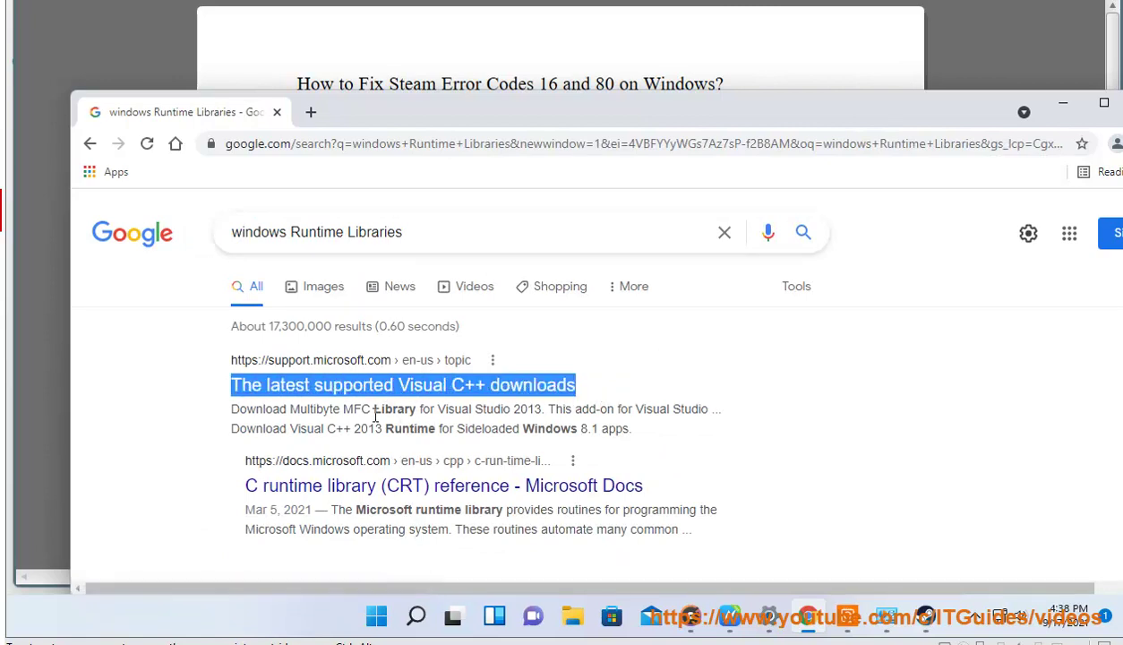
pyautogui.doubleClick(316, 428)
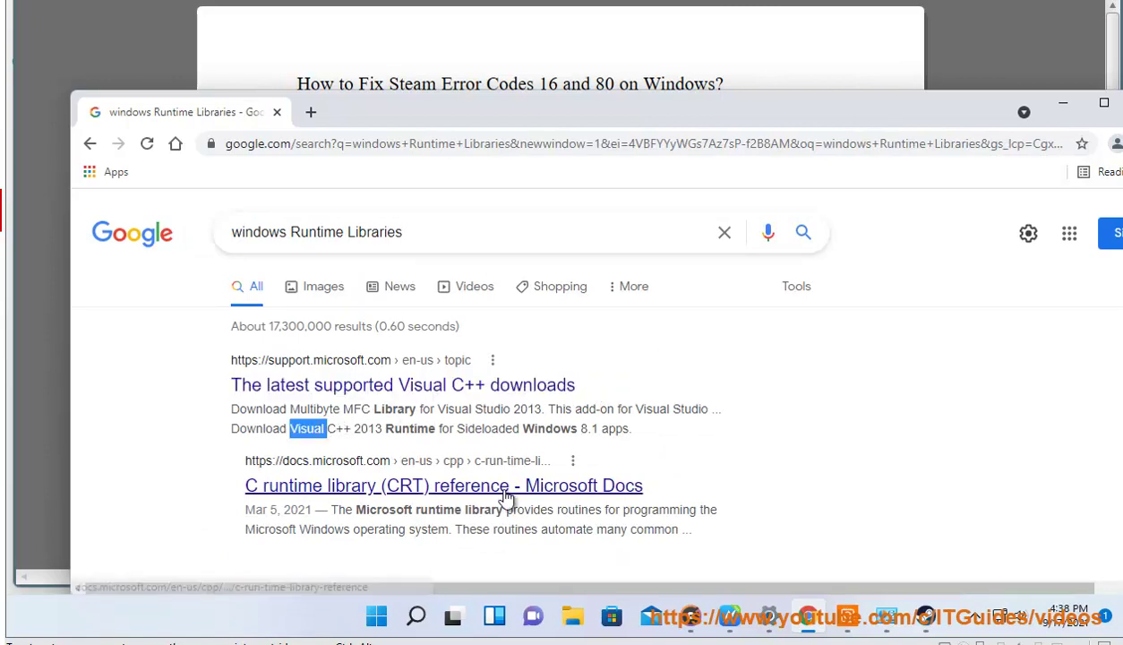
pyautogui.click(879, 627)
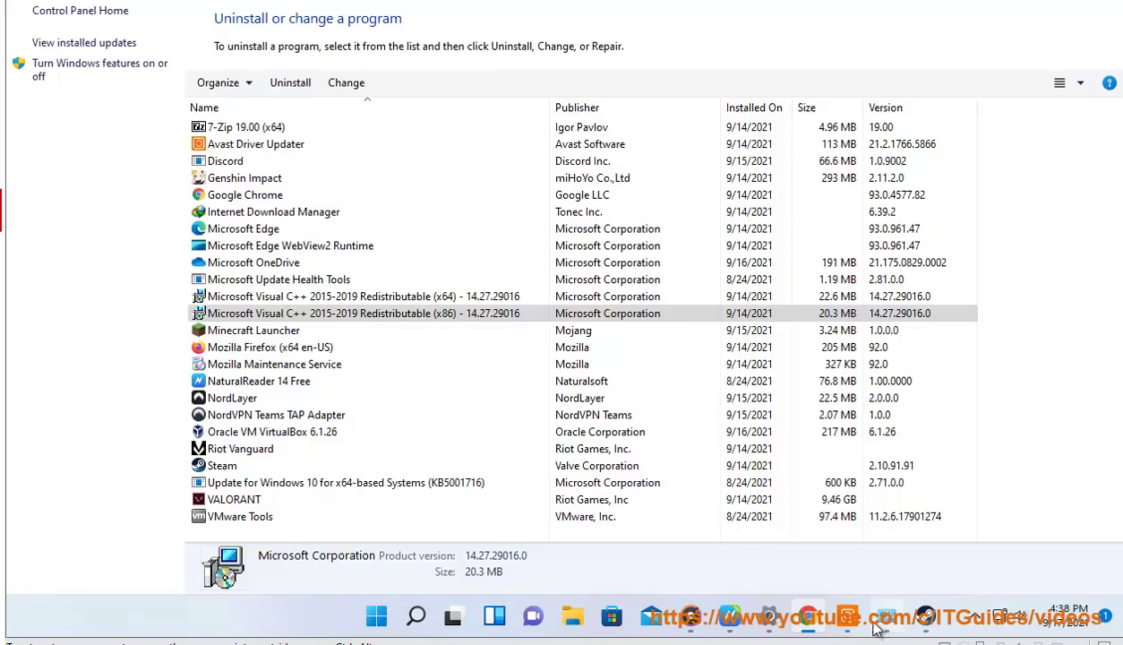
pyautogui.click(389, 299)
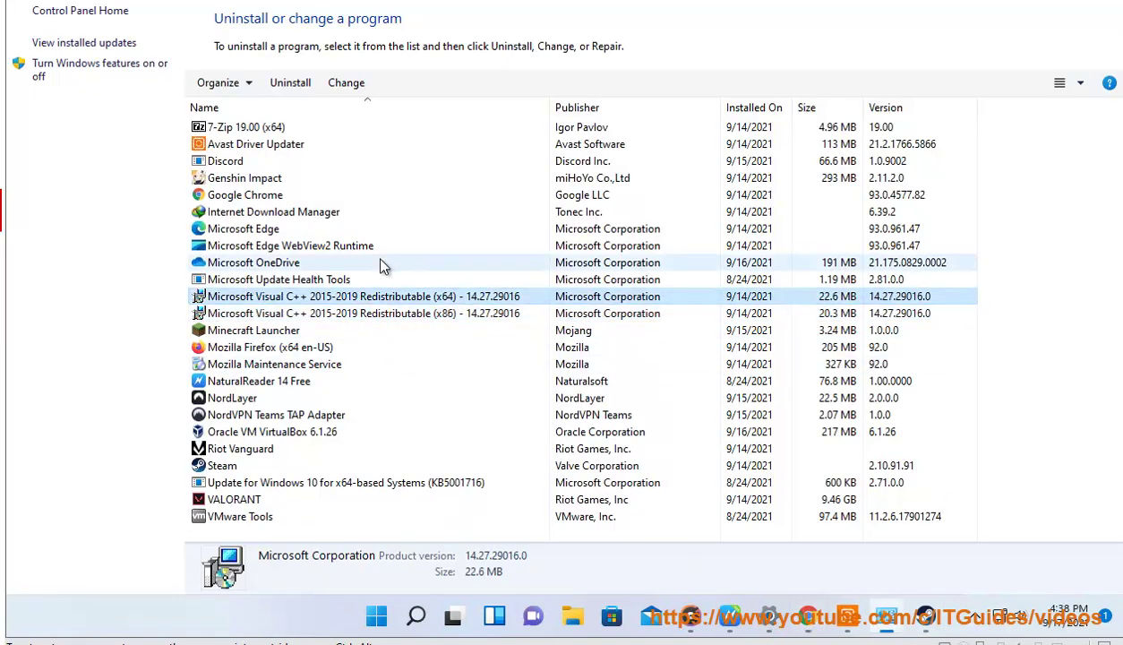
pyautogui.hotkey('alt', 'Tab')
pyautogui.click(1063, 103)
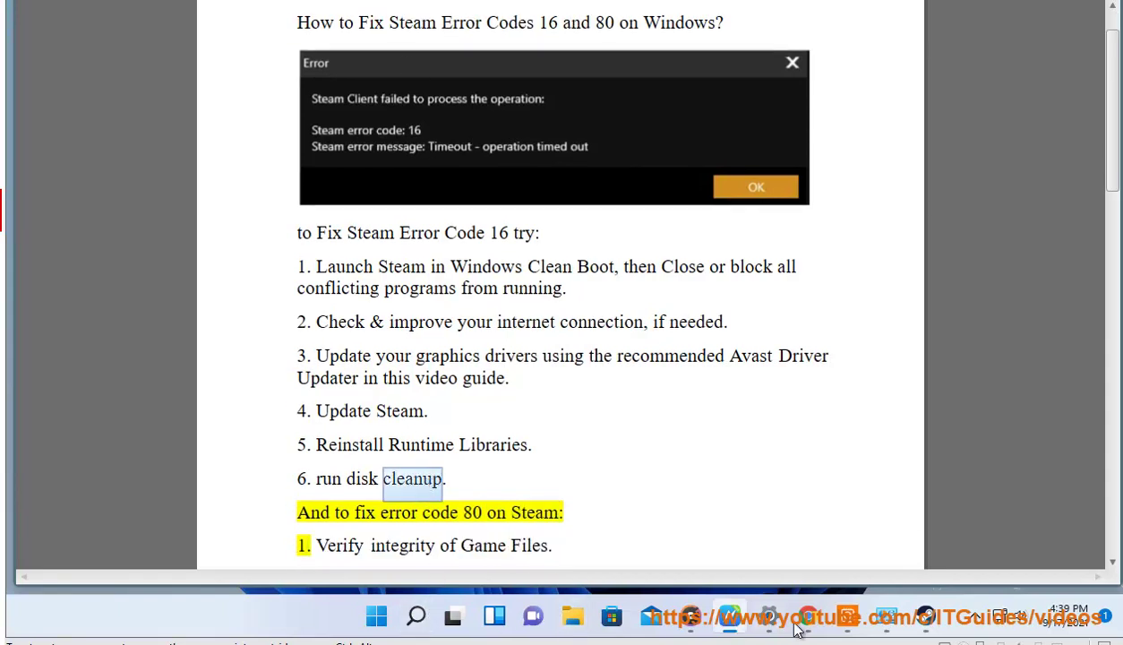
# - Return to the Control Panel home, search it for "WINDOWS TOOLS" and open Windows Tools
pyautogui.click(885, 616)
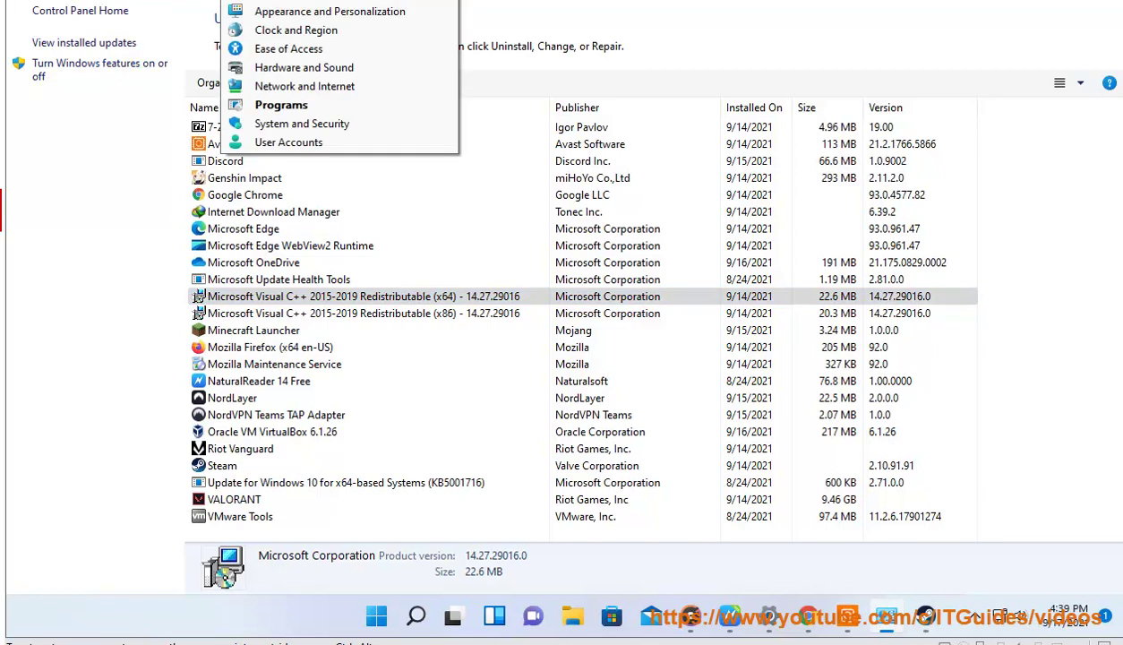
pyautogui.press('F11')
pyautogui.click(803, 159)
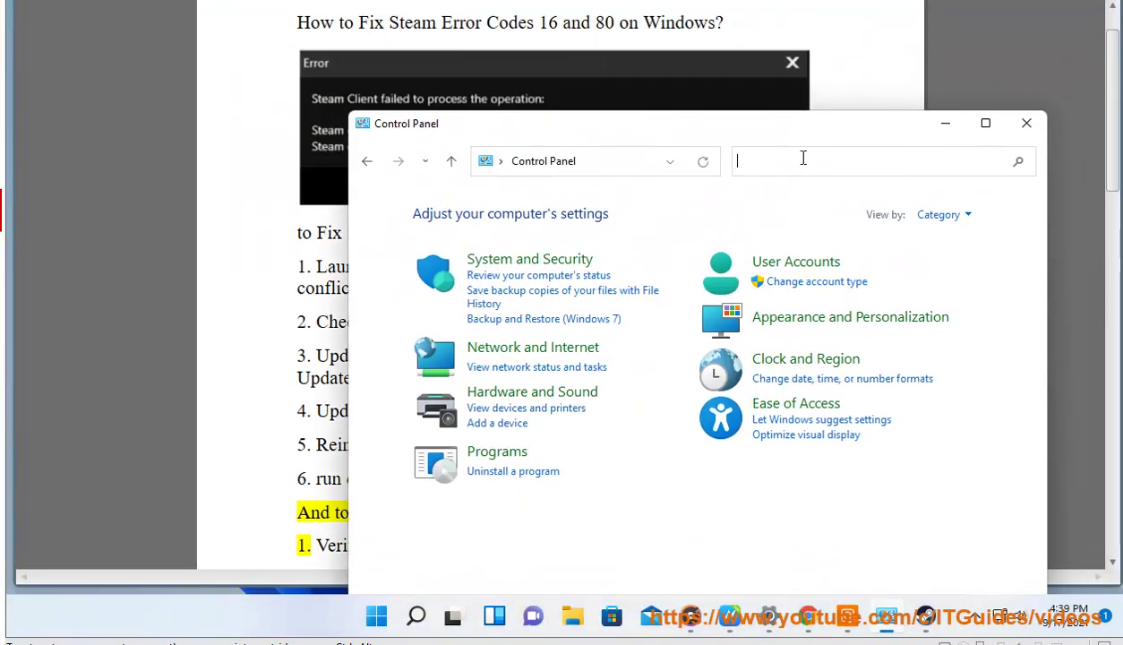
pyautogui.write('WINDOWS T')
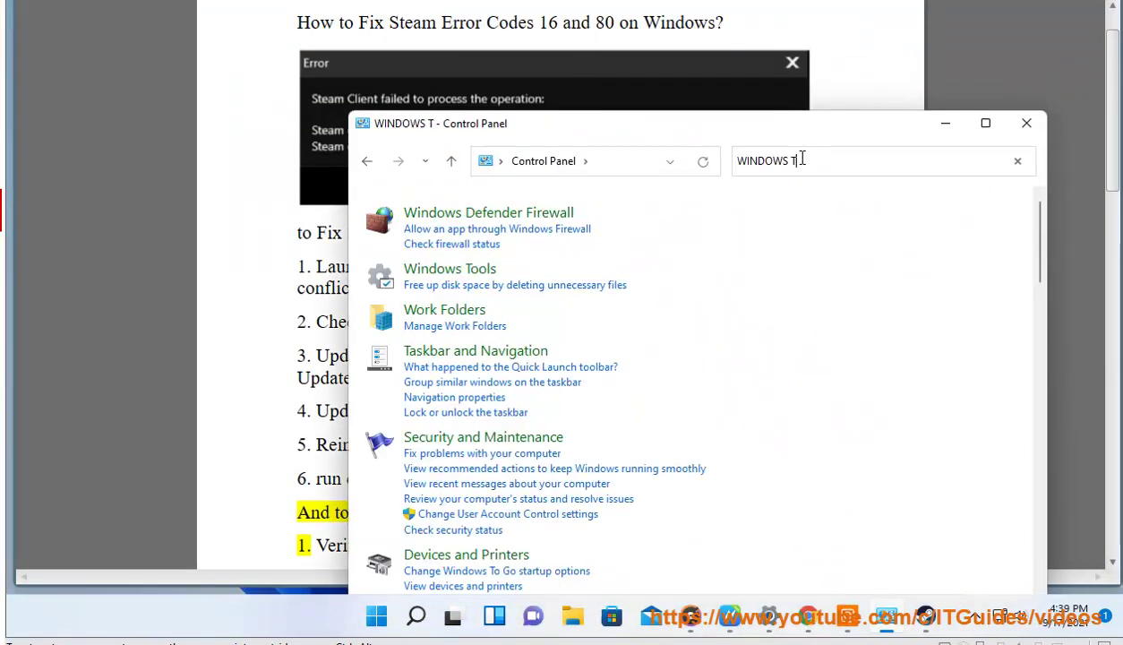
pyautogui.write('OOLS')
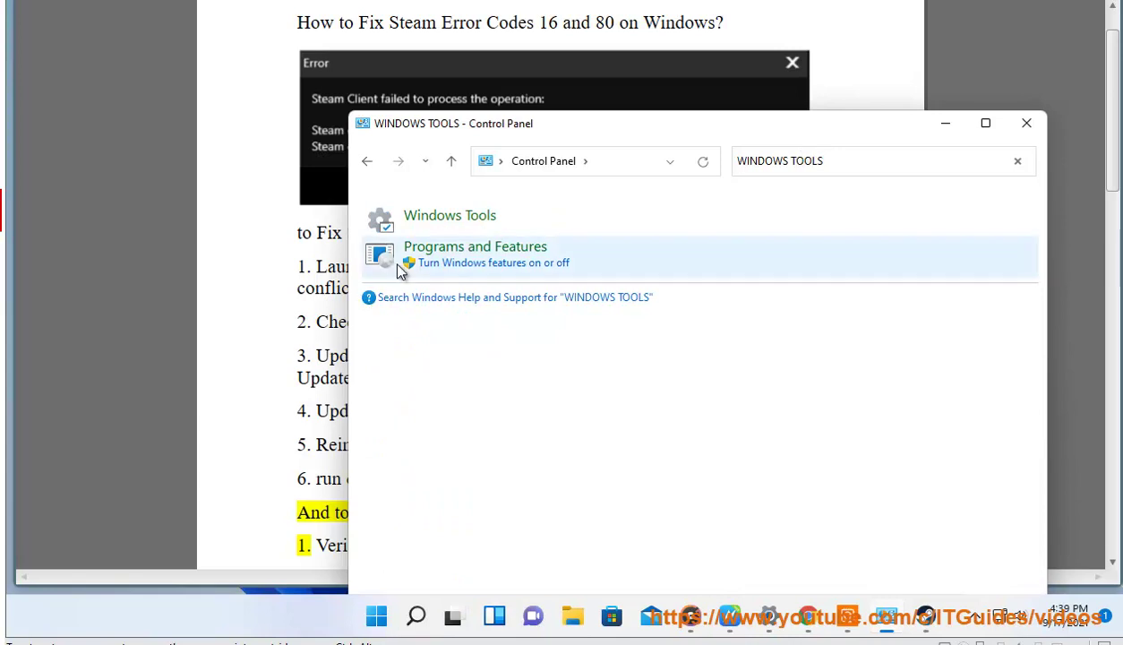
pyautogui.click(450, 218)
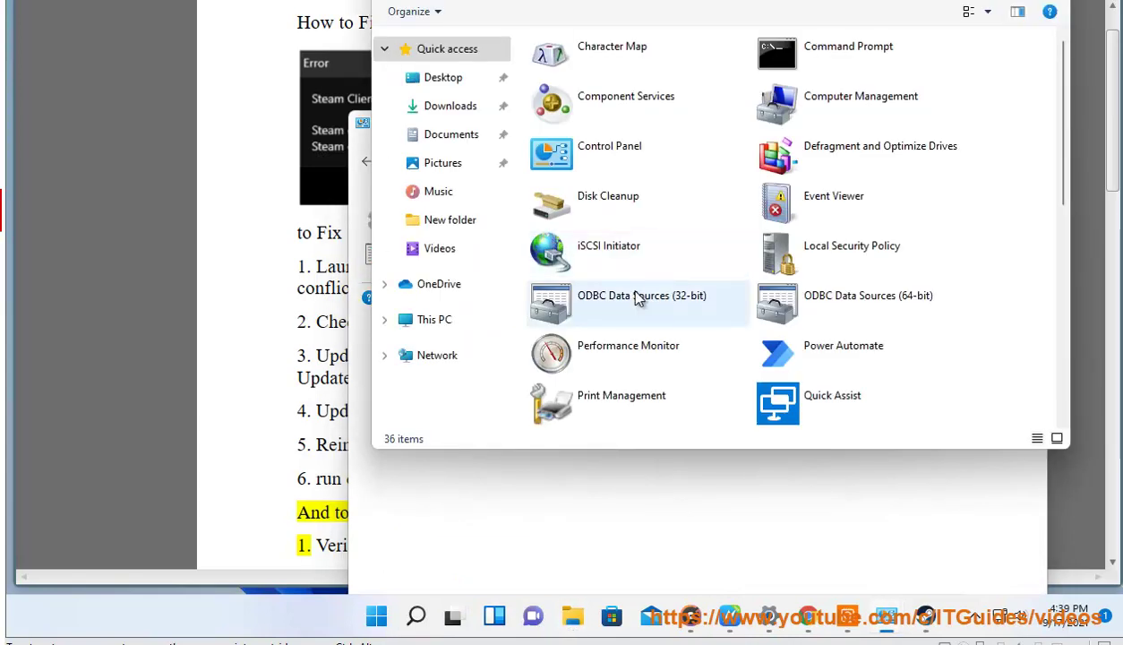
# - Launch Disk Cleanup for drive C:, start cleaning up system files, and close the Windows Tools and Control Panel windows
pyautogui.doubleClick(632, 192)
pyautogui.hotkey('alt', 'F4')
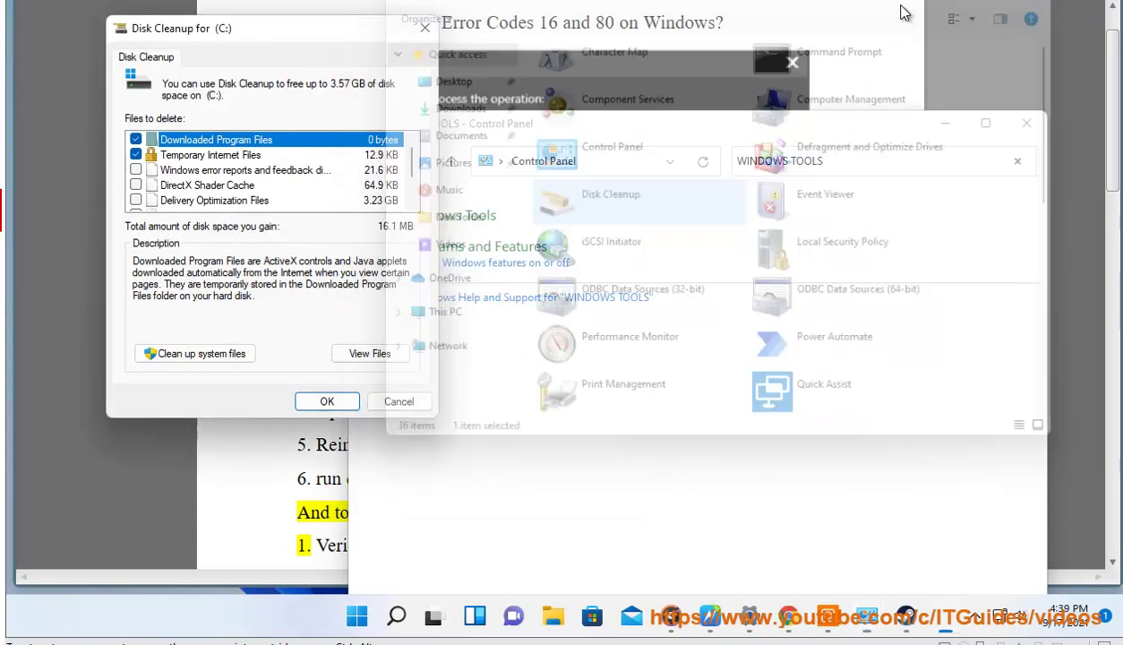
pyautogui.click(231, 355)
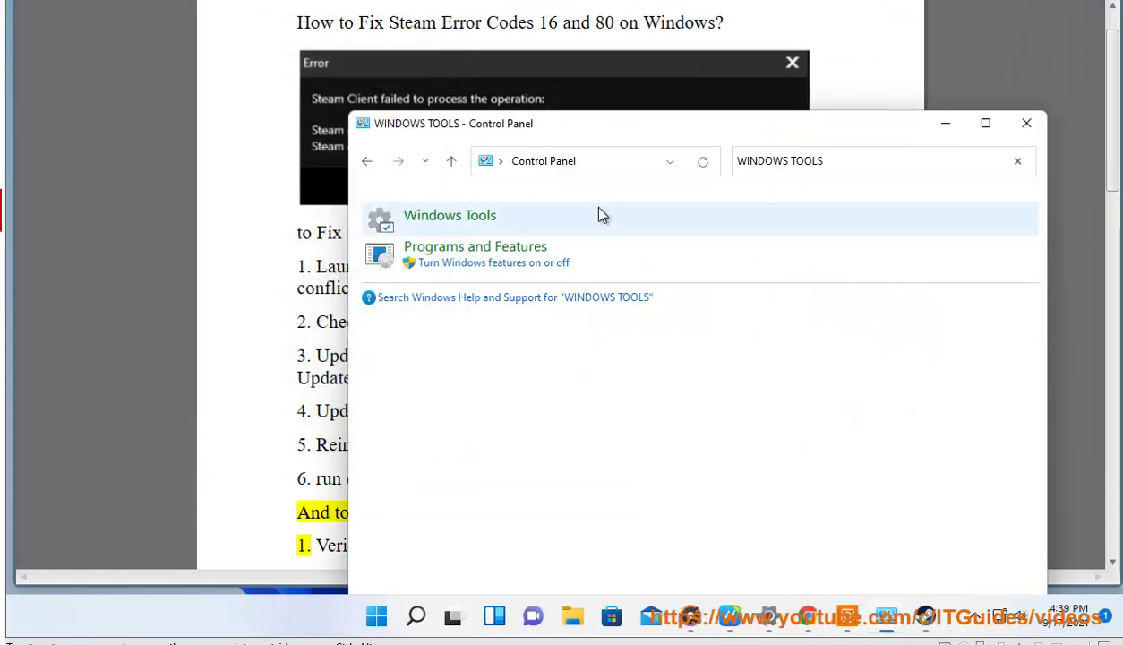
pyautogui.click(1026, 123)
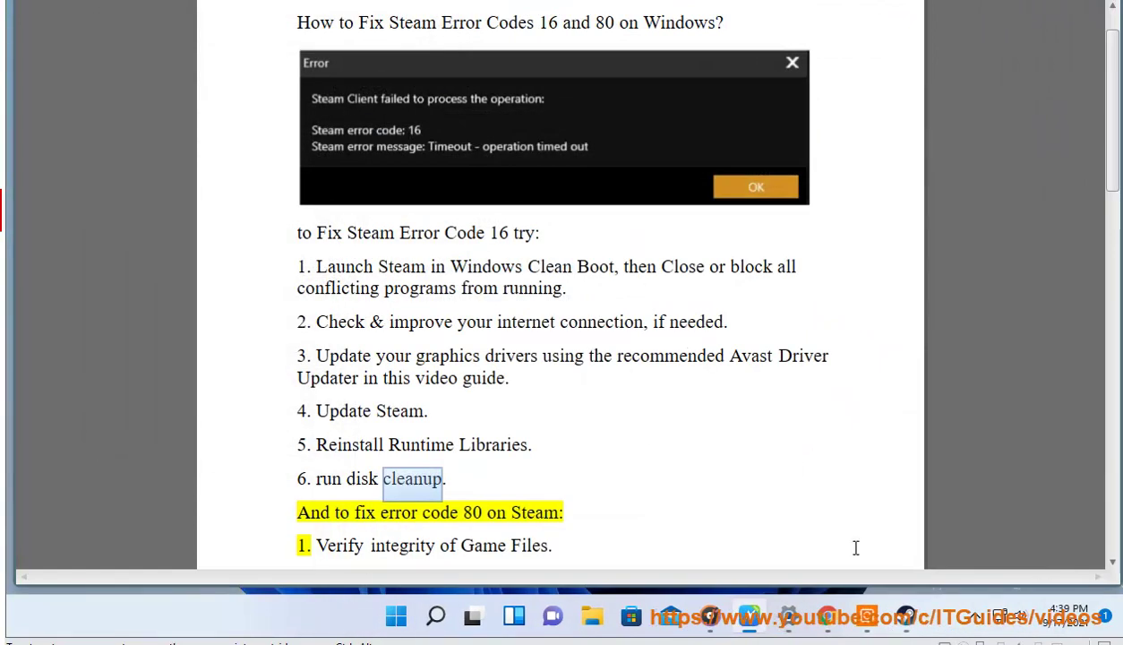
# - Open Steam's login for an existing account, close it and return to the guide document
pyautogui.click(869, 618)
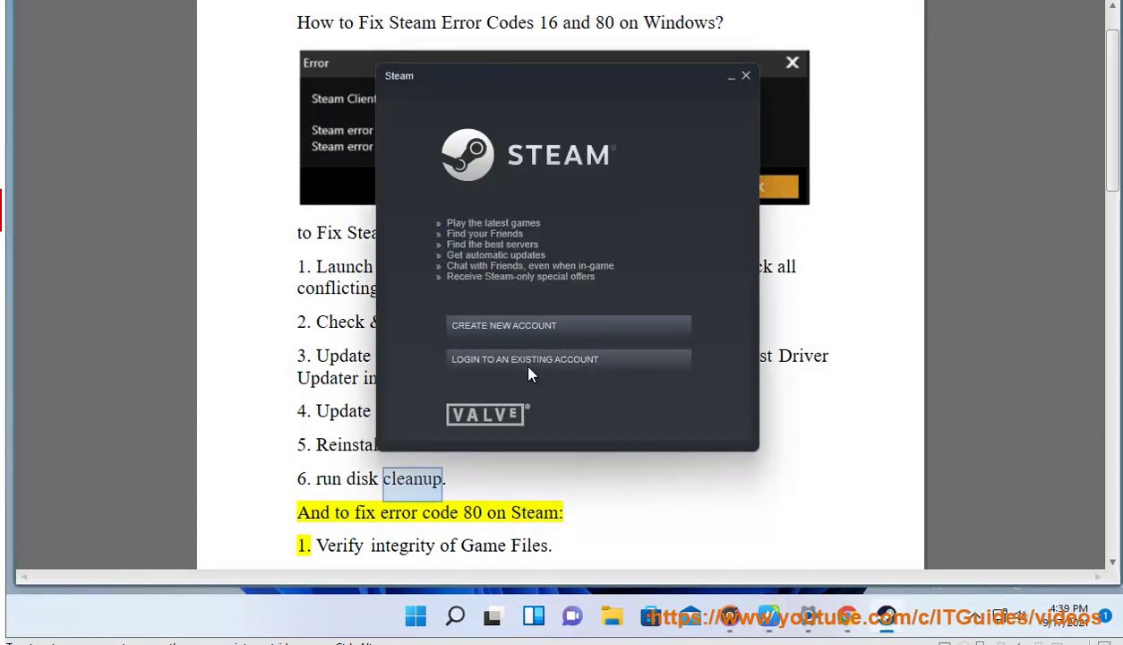
pyautogui.click(517, 359)
pyautogui.click(752, 127)
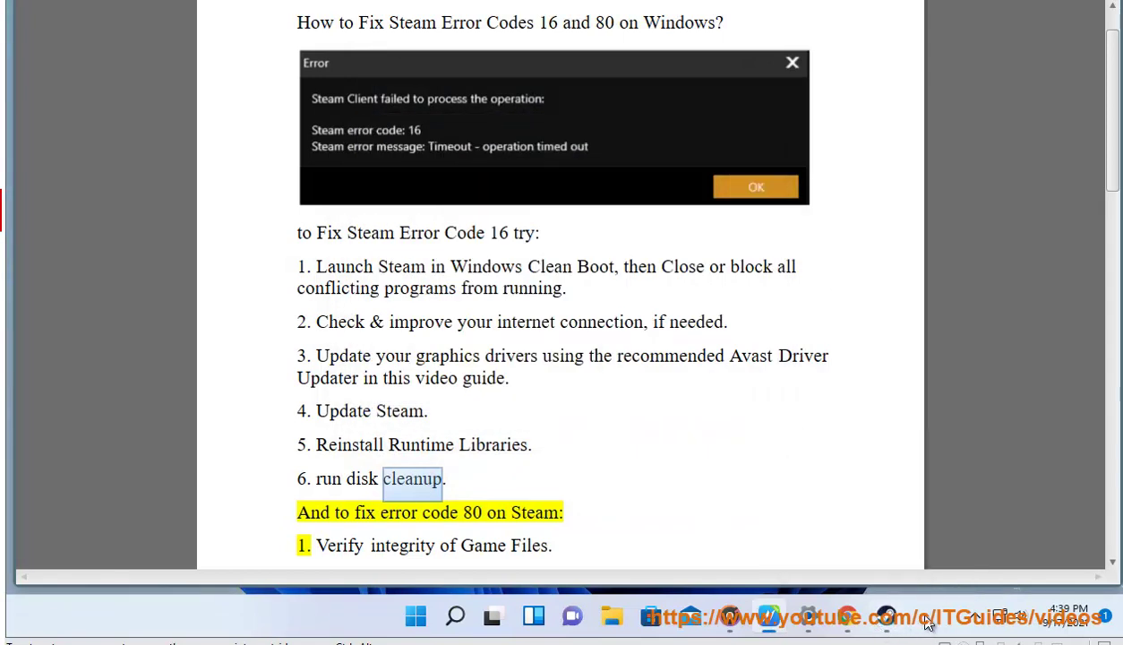
pyautogui.click(962, 624)
pyautogui.click(793, 462)
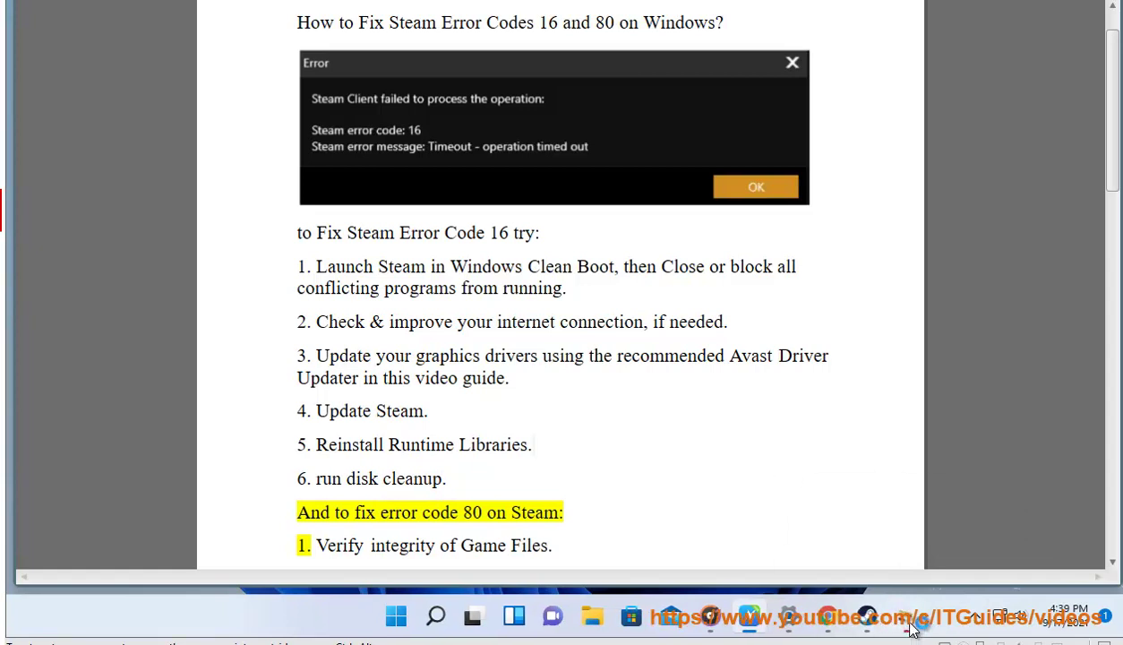
pyautogui.click(631, 363)
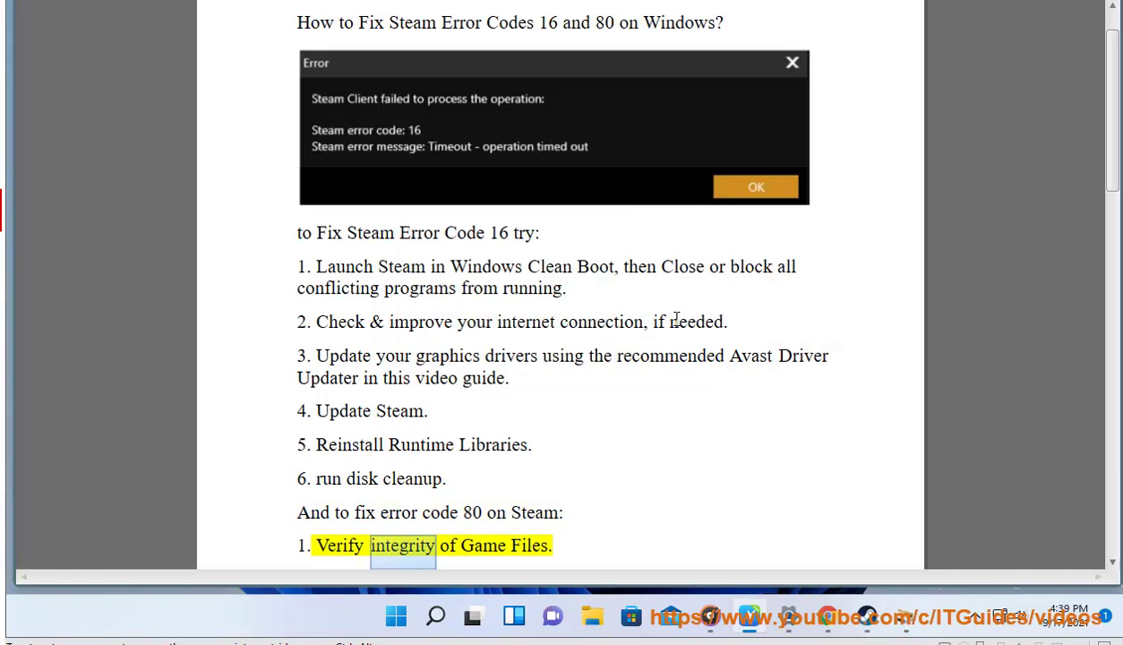
# - Open the Steam shortcut's file location, go up to Program Files (x86) and open the Steam folder's properties
pyautogui.scroll(-5, 687, 308)
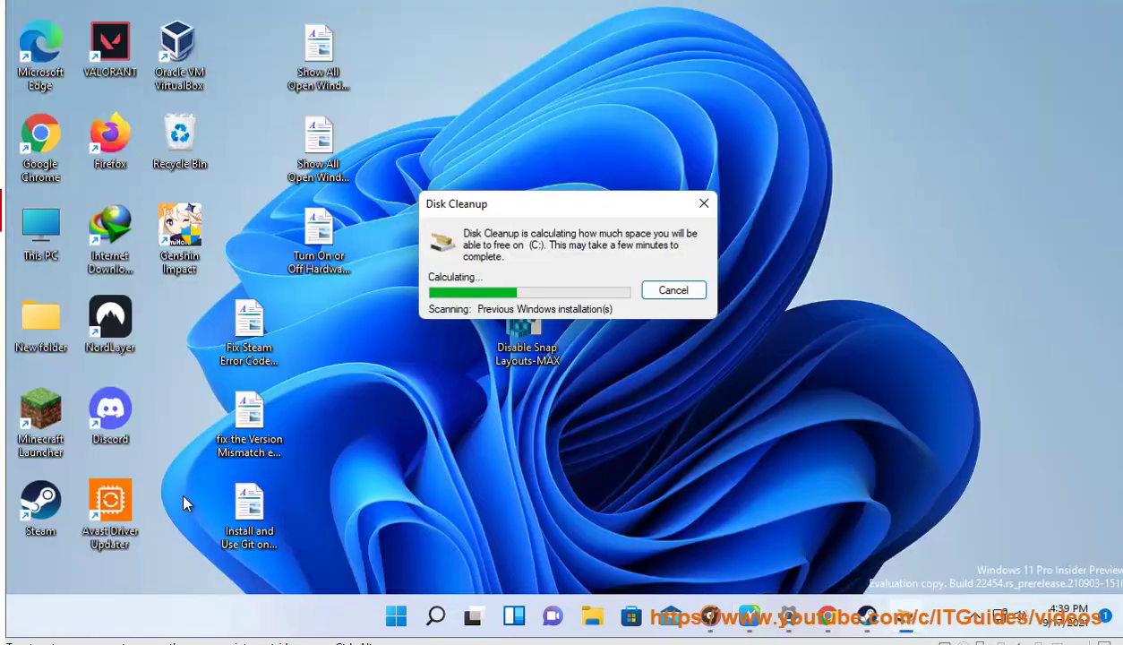
pyautogui.rightClick(55, 518)
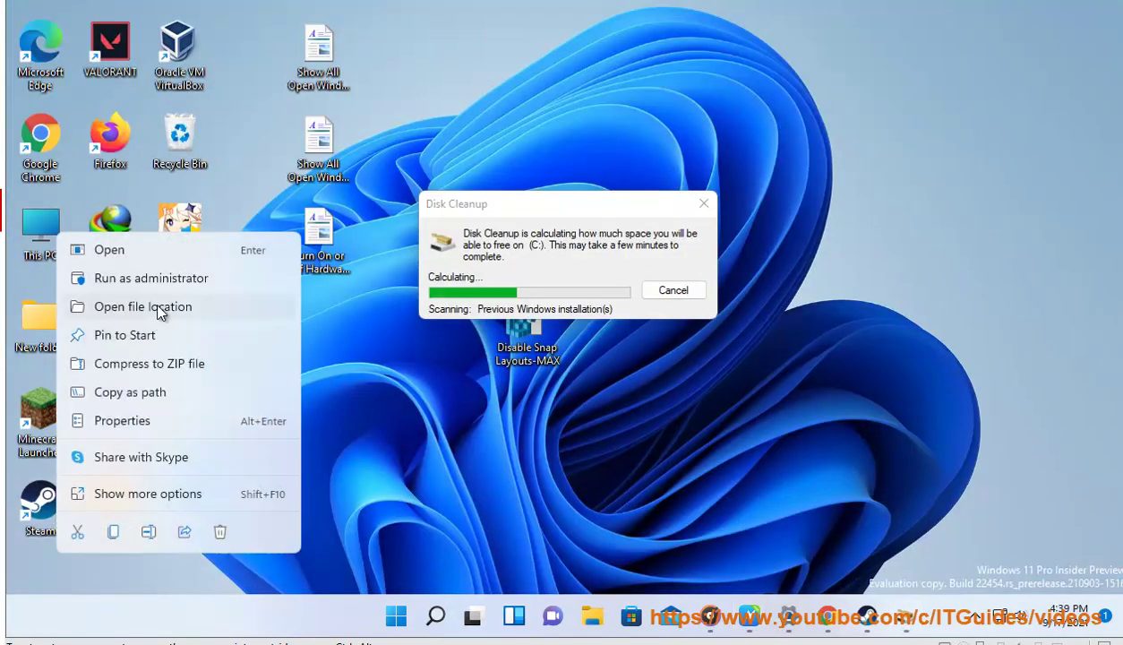
pyautogui.click(739, 209)
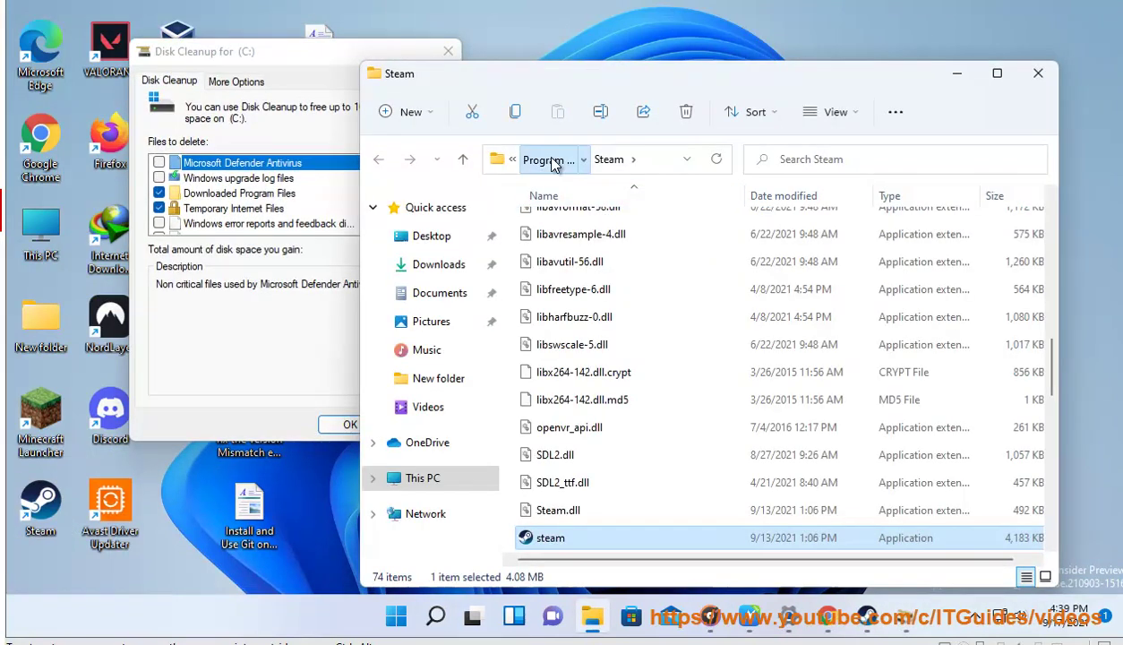
pyautogui.click(540, 159)
pyautogui.rightClick(574, 535)
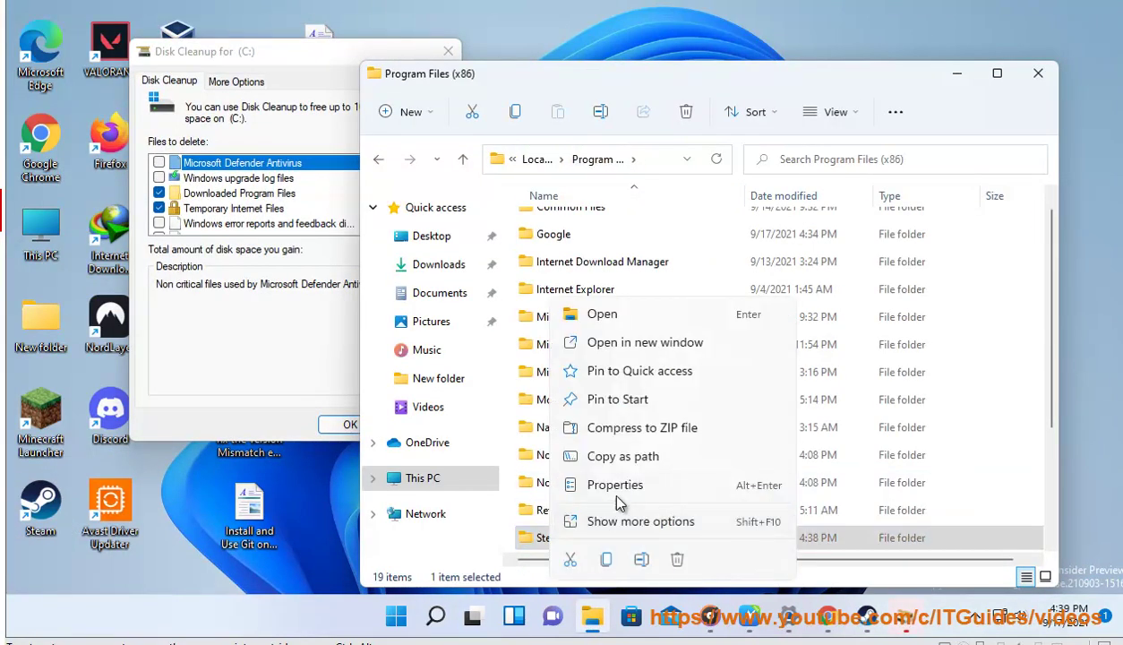
pyautogui.click(621, 483)
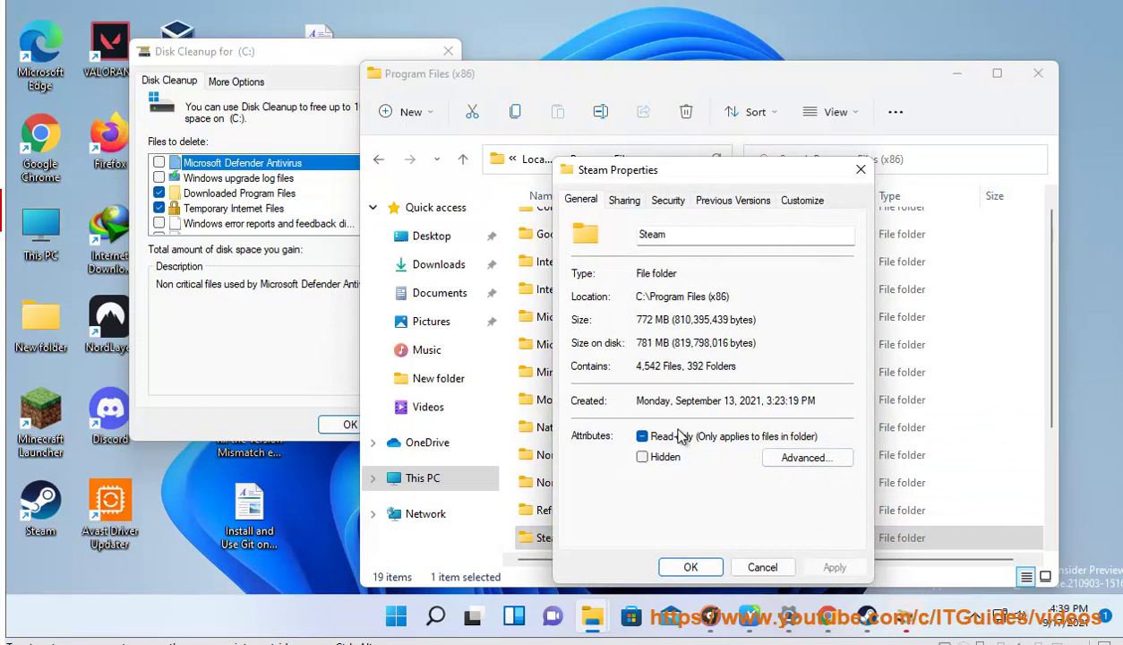
# - Check the folder permission fix in the guide, clear the Steam folder's Read-only attribute, and close the properties and folder windows
pyautogui.click(751, 619)
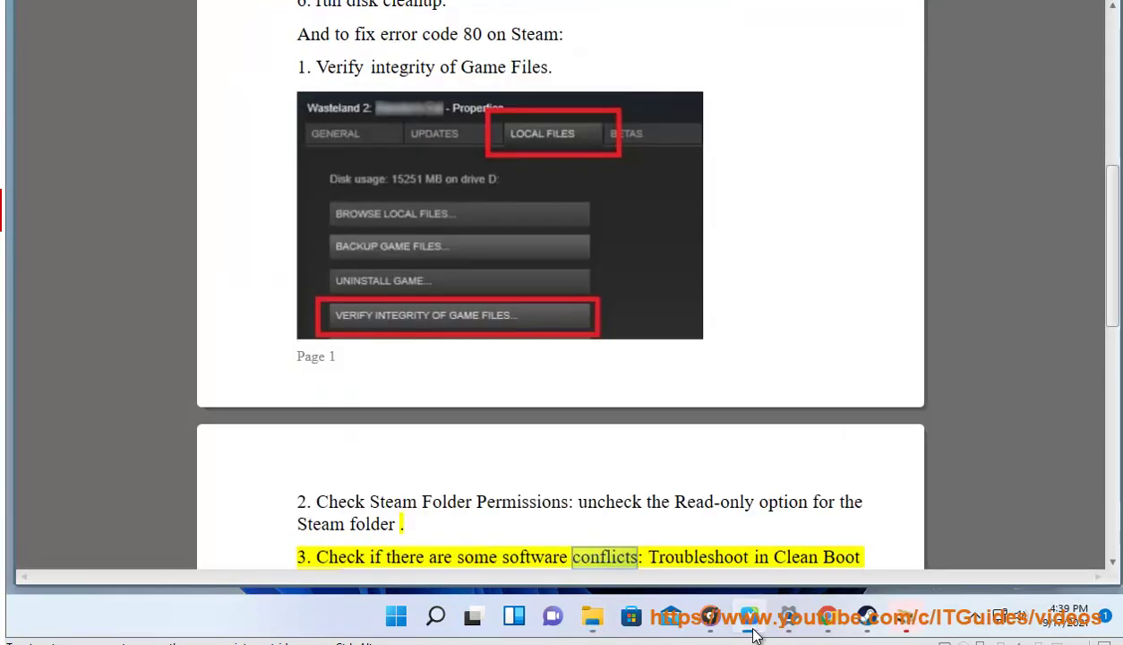
pyautogui.click(750, 620)
pyautogui.click(679, 440)
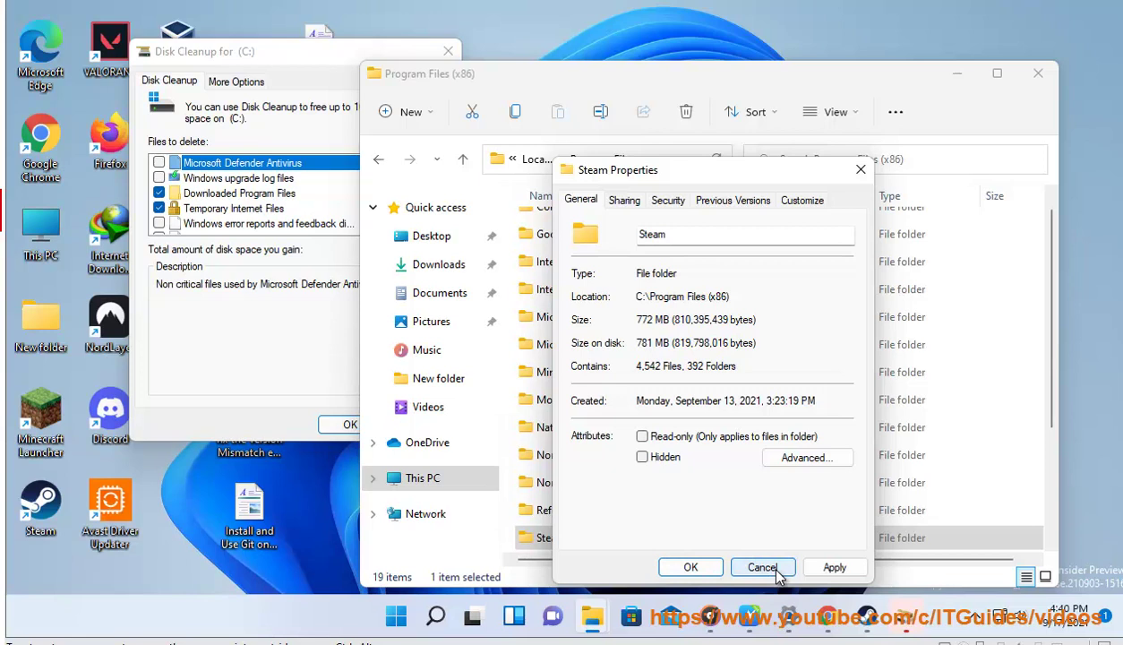
pyautogui.click(707, 567)
pyautogui.click(758, 573)
pyautogui.click(1034, 73)
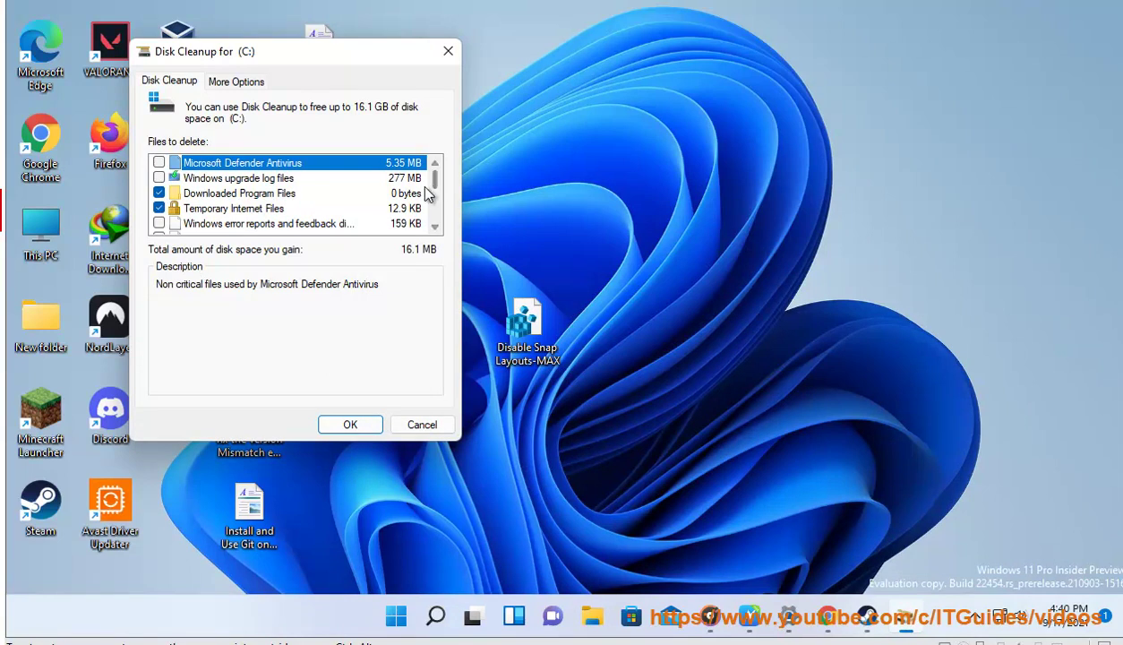
# - Mark Delivery Optimization Files and Previous Windows installation(s) for deletion on drive C:, and close Disk Cleanup without running it
pyautogui.click(434, 227)
pyautogui.click(435, 226)
pyautogui.click(435, 226)
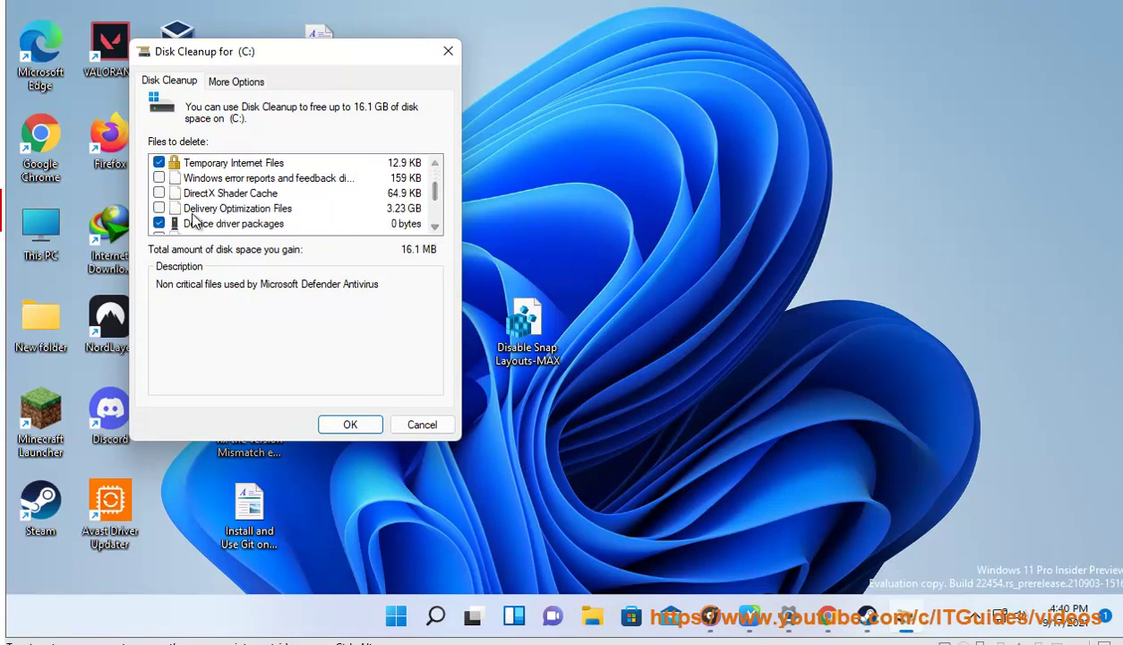
pyautogui.click(159, 208)
pyautogui.click(433, 226)
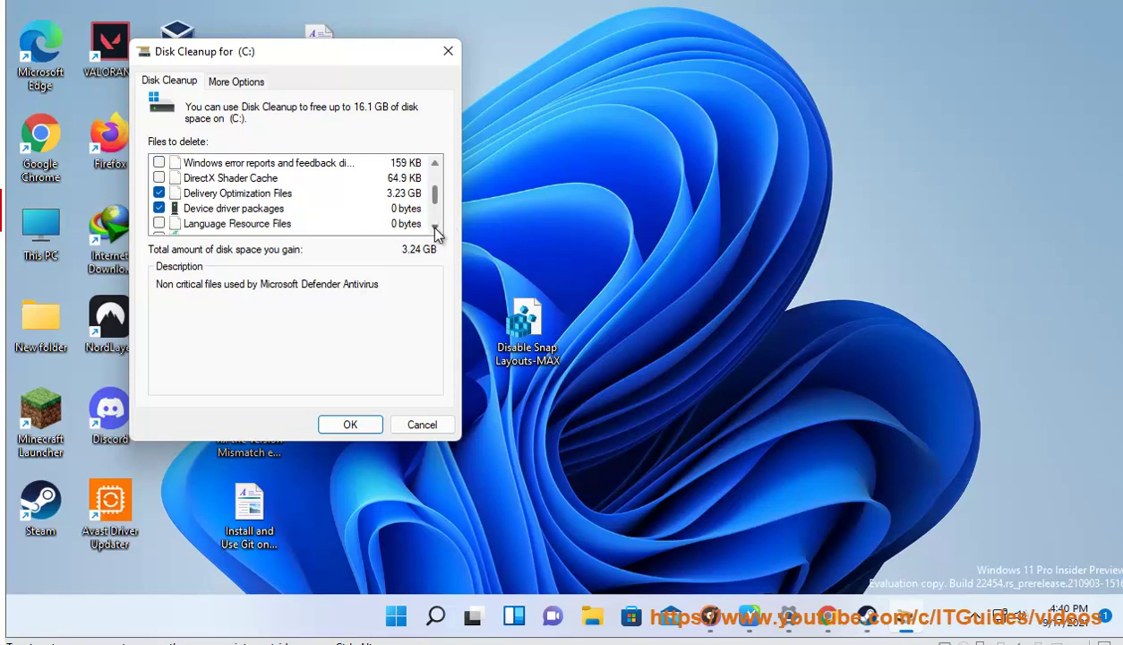
pyautogui.click(433, 226)
pyautogui.click(434, 227)
pyautogui.click(434, 226)
pyautogui.click(159, 193)
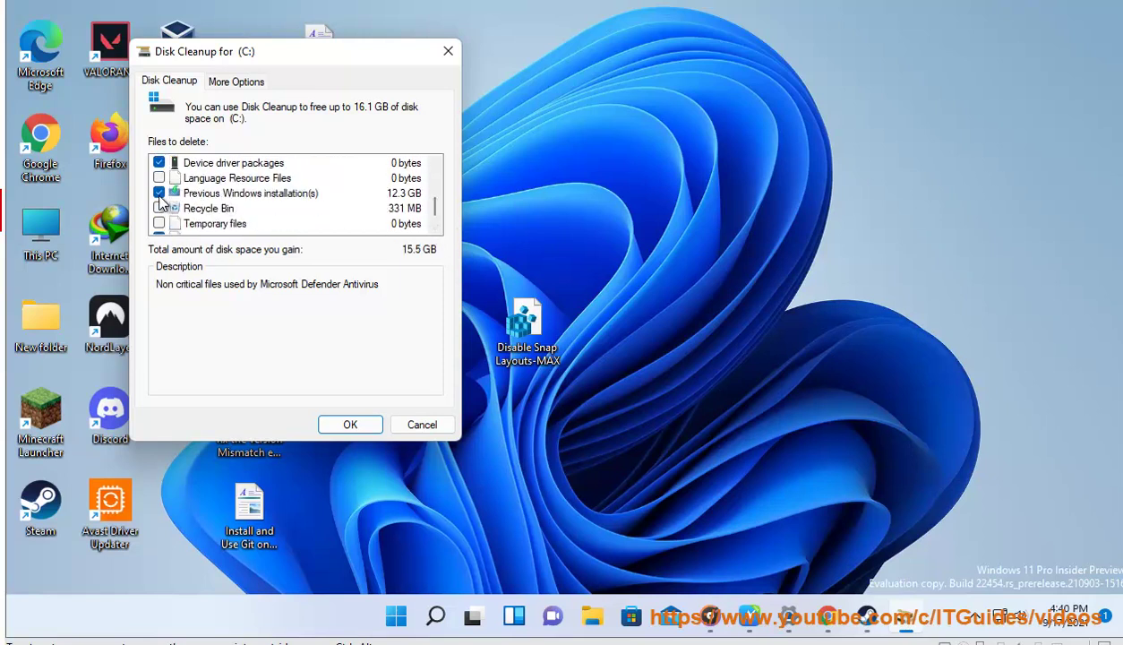
pyautogui.click(434, 227)
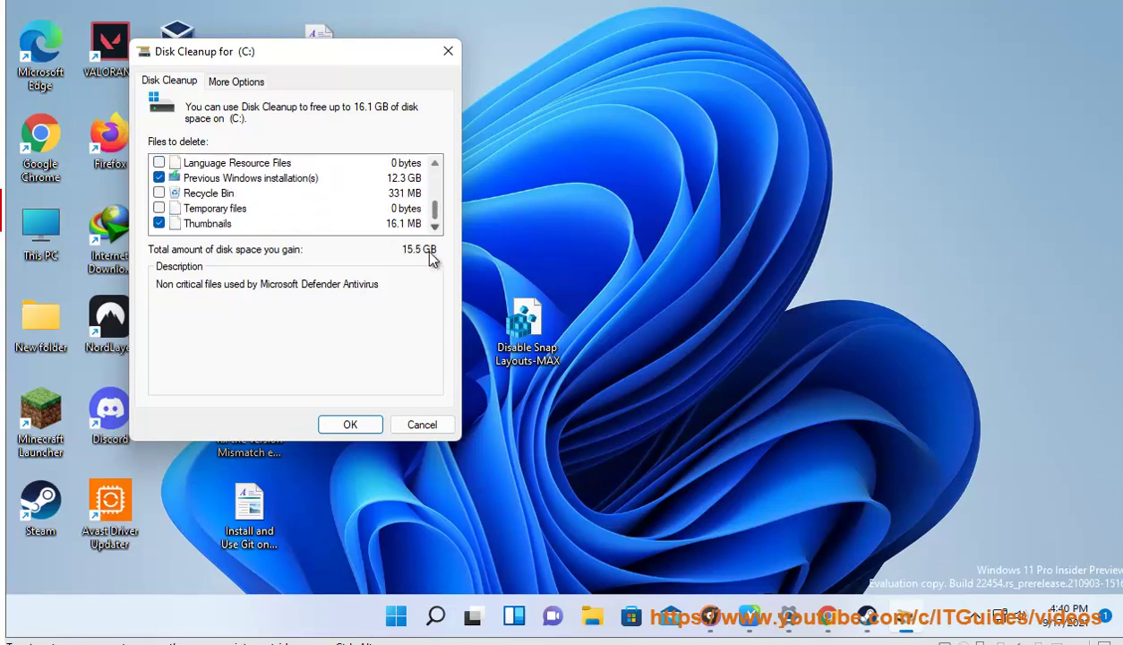
pyautogui.click(421, 424)
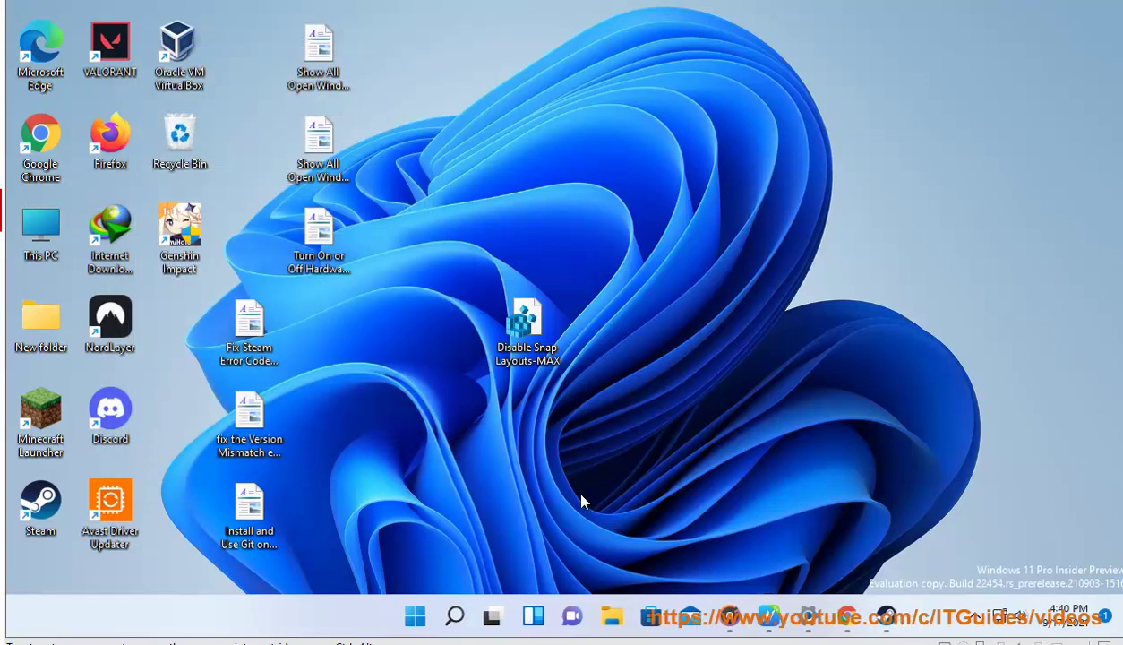
# - Return to the guide document and check the error code 80 fixes around the Steam folder permissions item
pyautogui.click(751, 608)
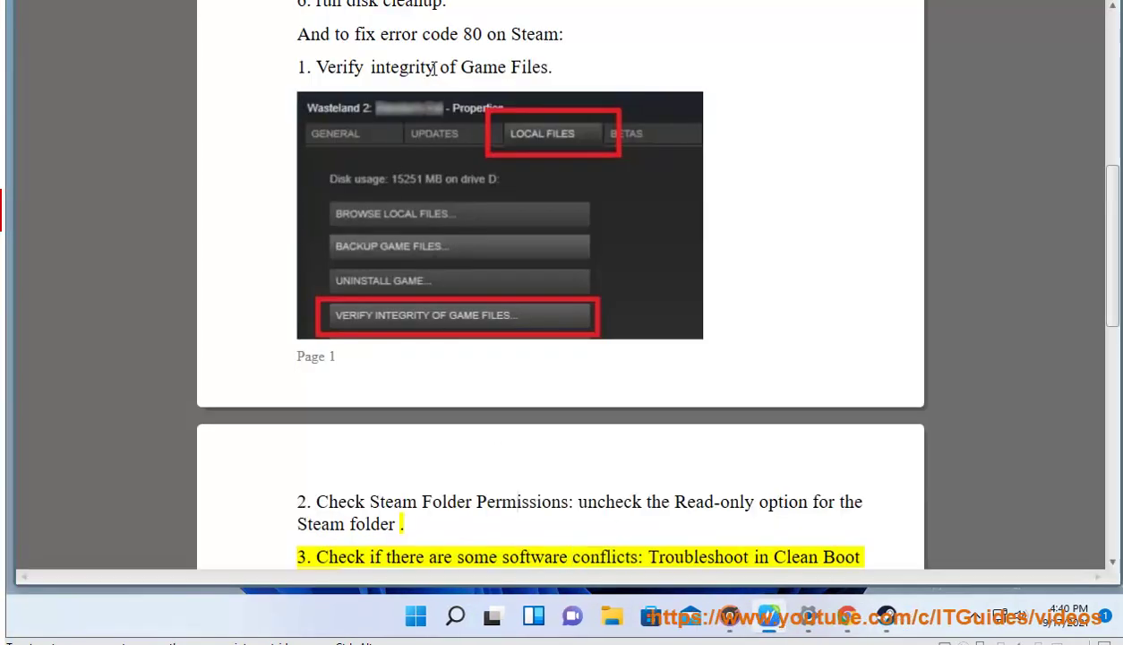
pyautogui.click(518, 501)
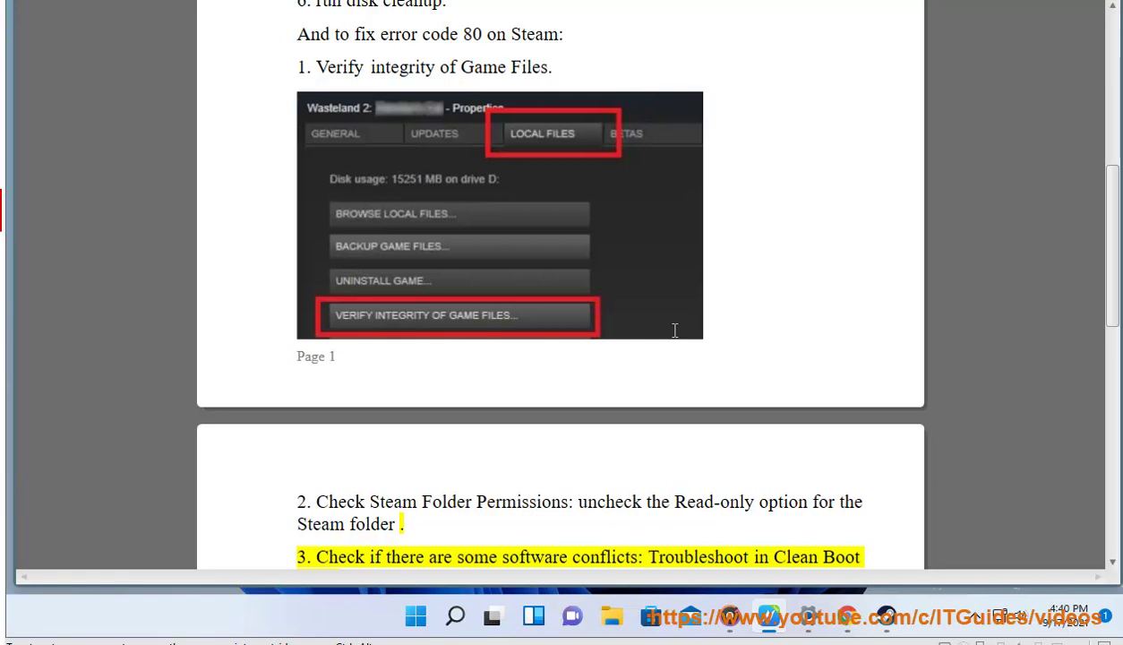